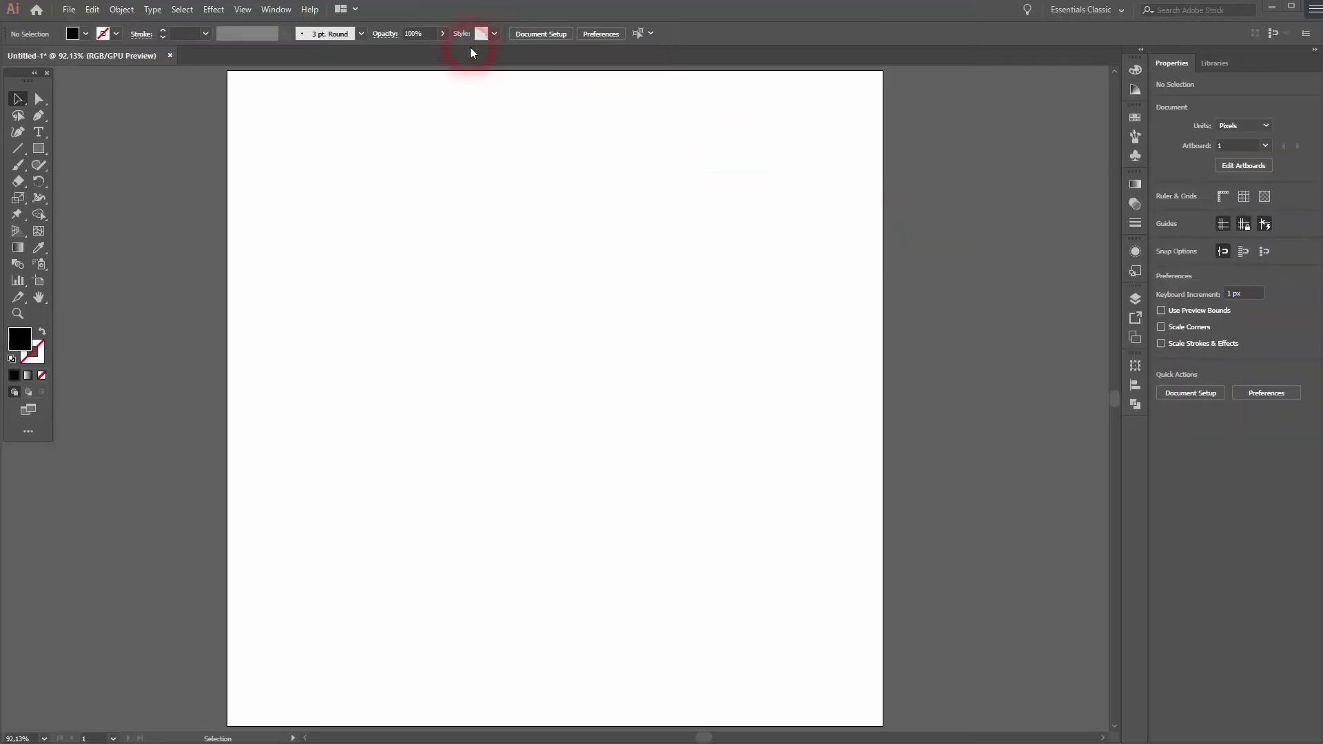
# - Review the view and colour settings, then start a KMN text object with the Type tool
pyautogui.click(250, 13)
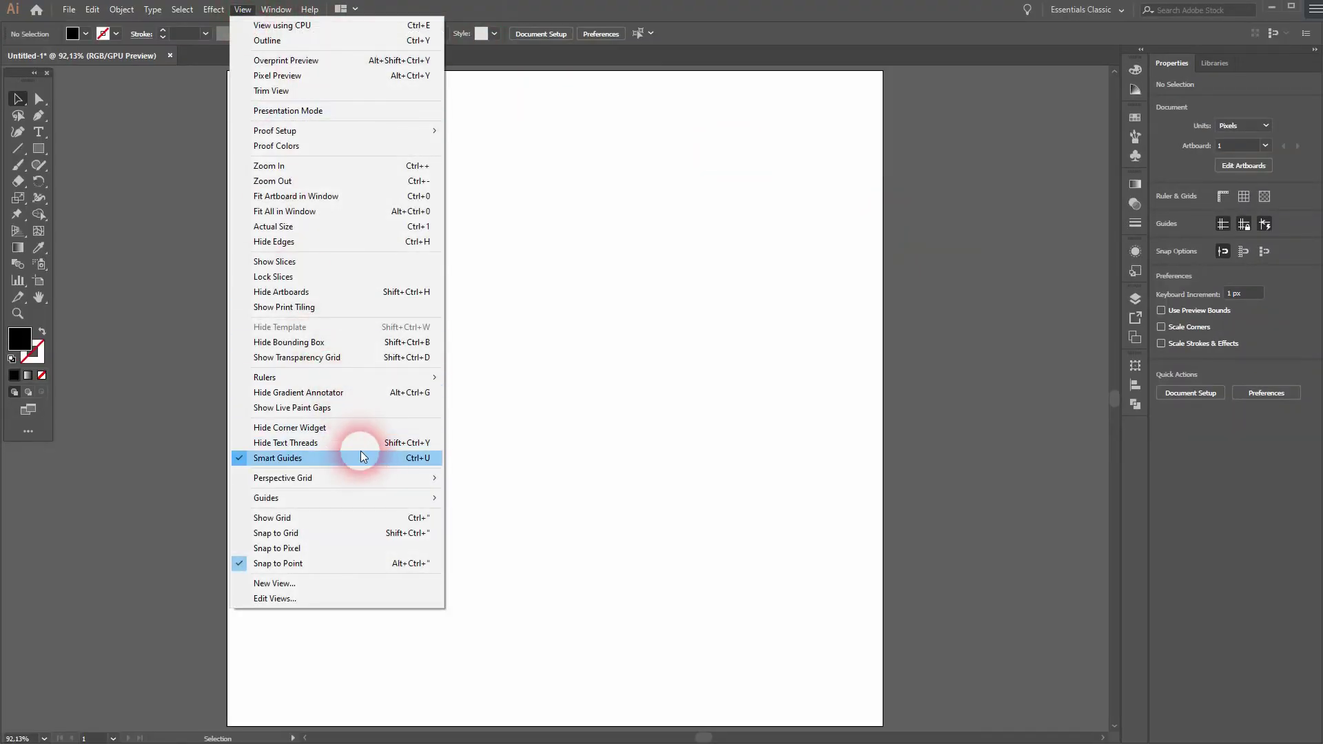
pyautogui.click(652, 496)
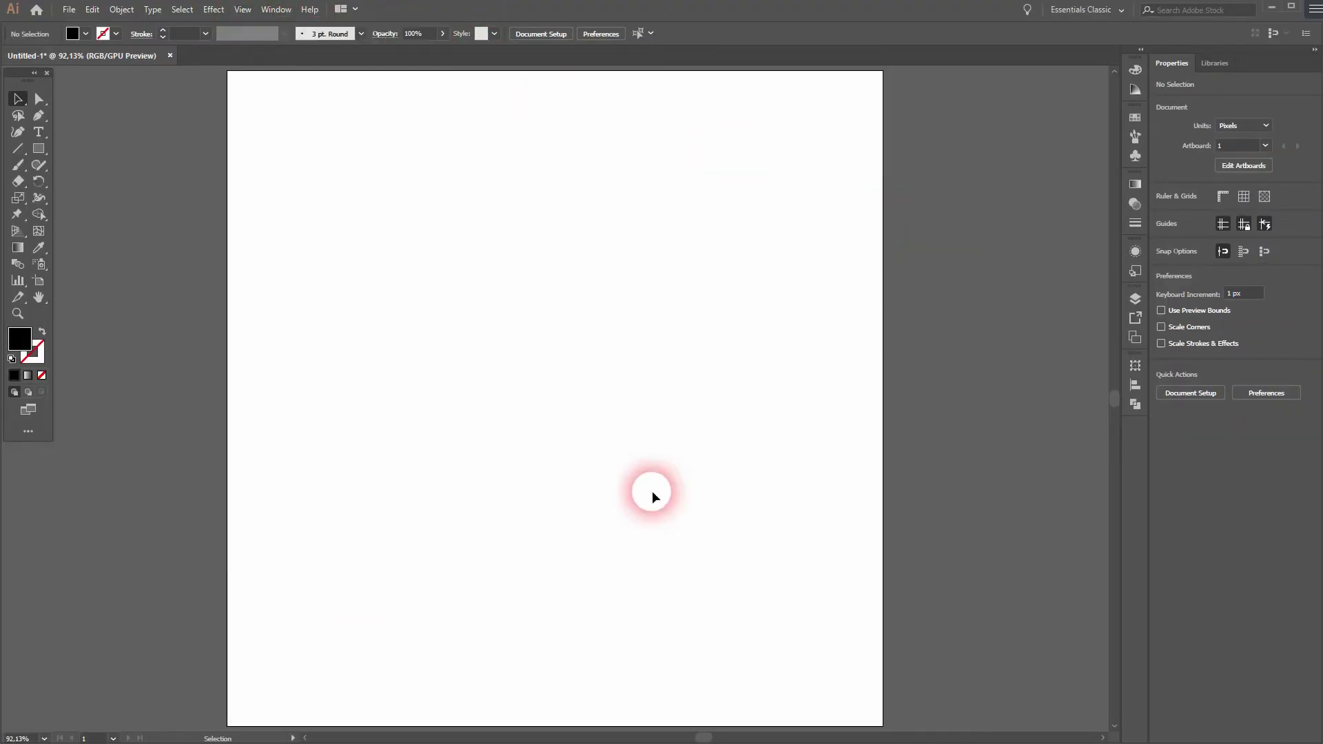
pyautogui.click(82, 37)
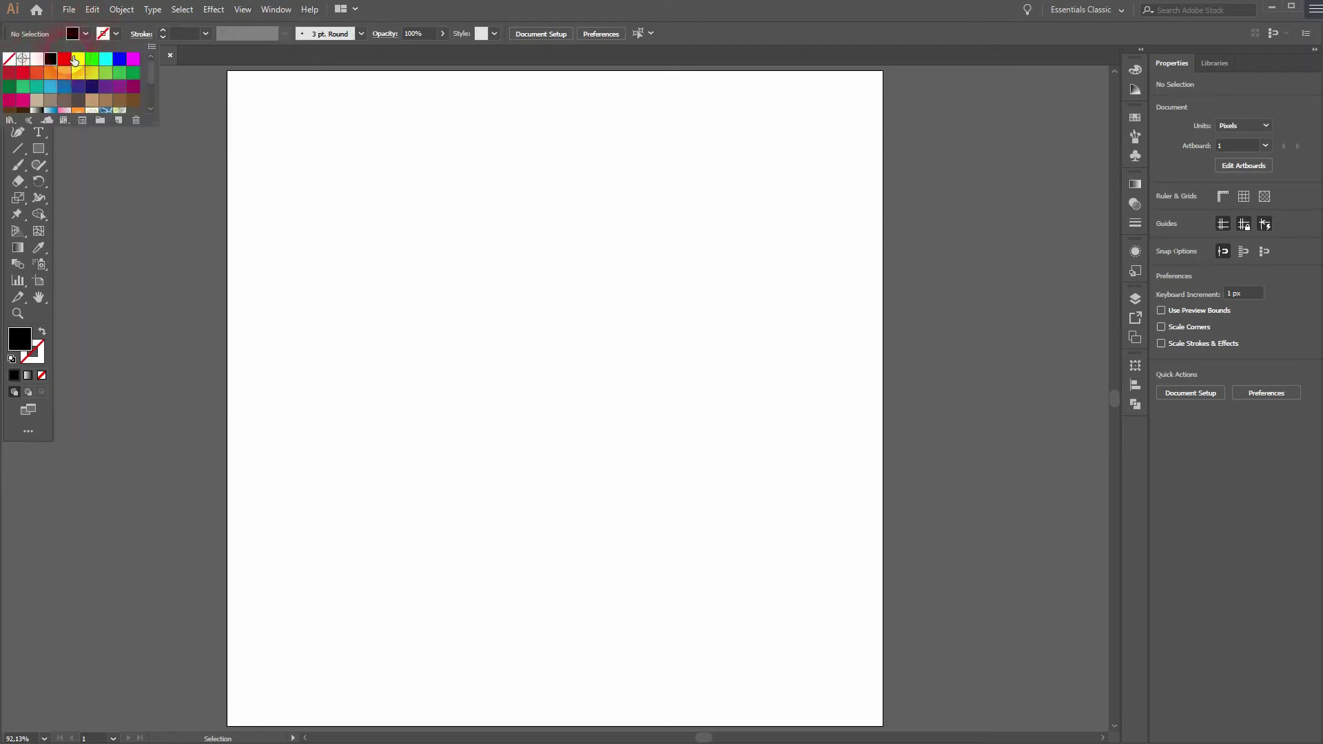
pyautogui.click(104, 40)
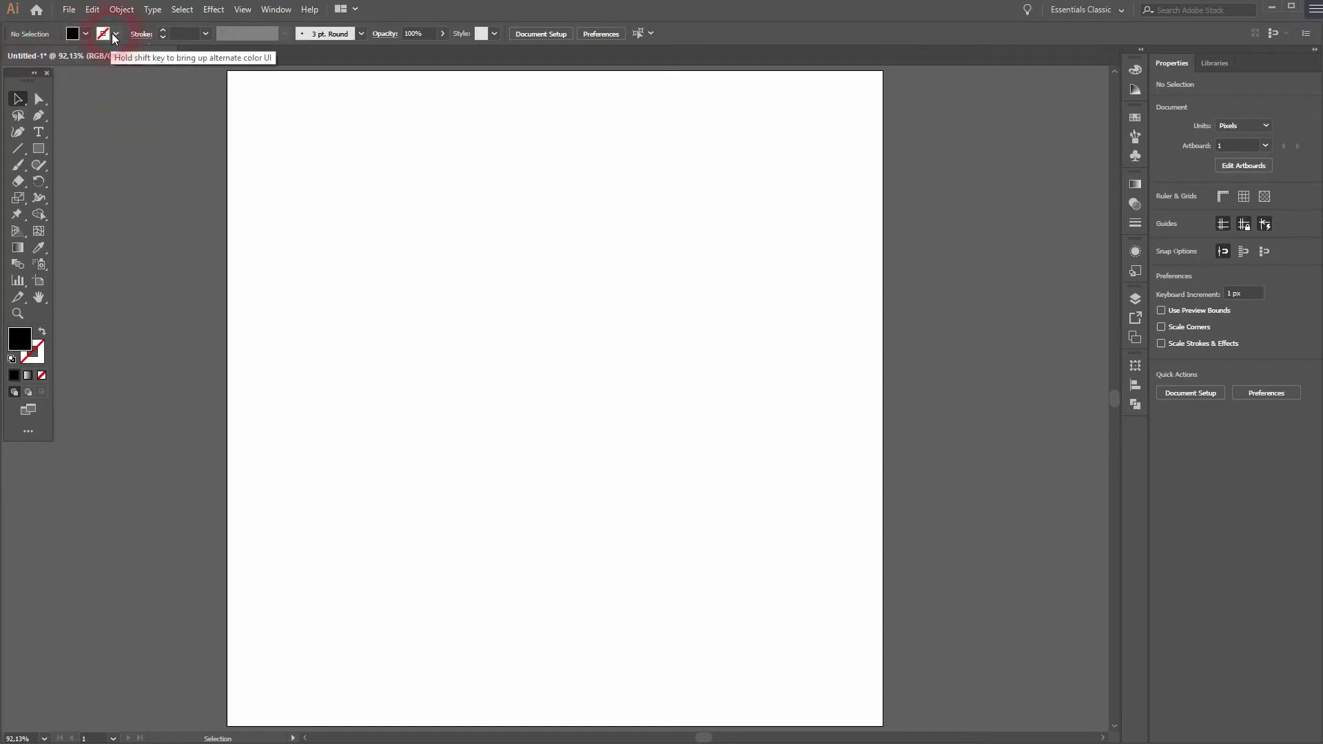
pyautogui.click(314, 299)
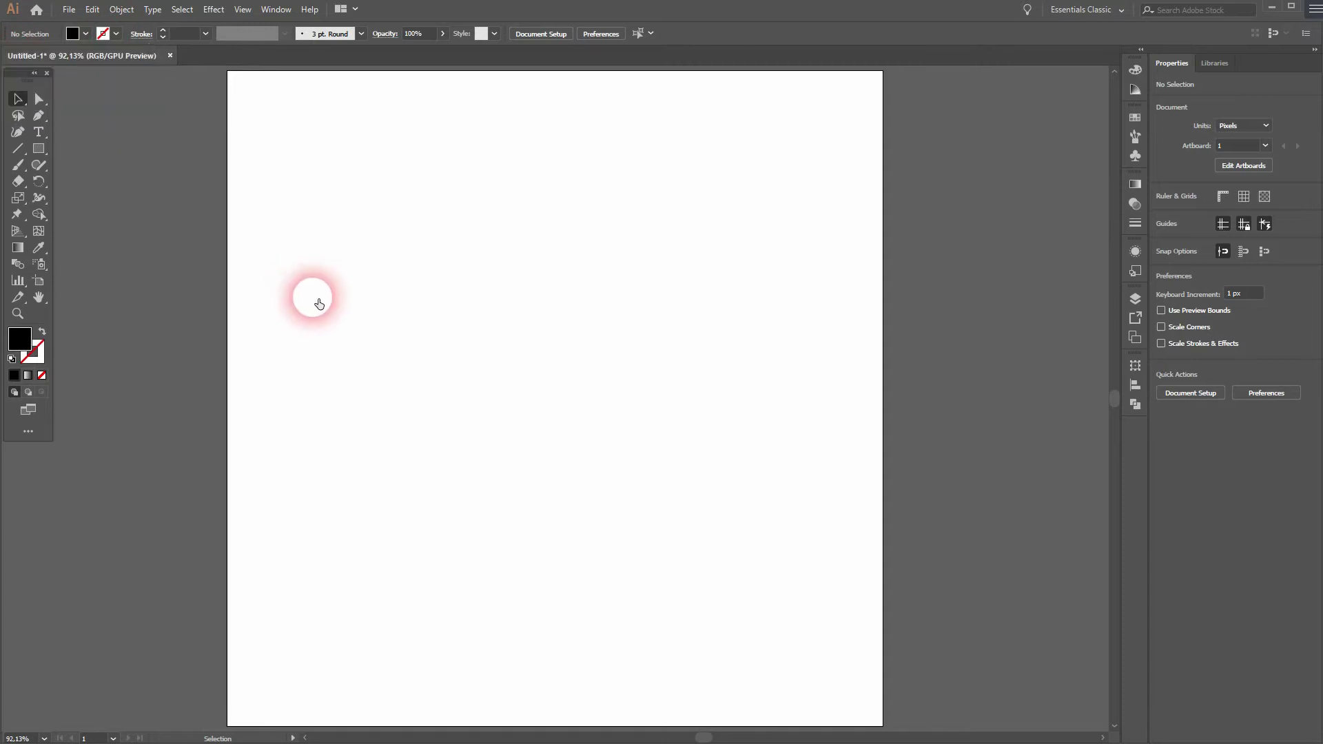
pyautogui.moveTo(39, 133)
pyautogui.mouseDown()
pyautogui.moveTo(104, 215)
pyautogui.moveTo(98, 231)
pyautogui.mouseUp()
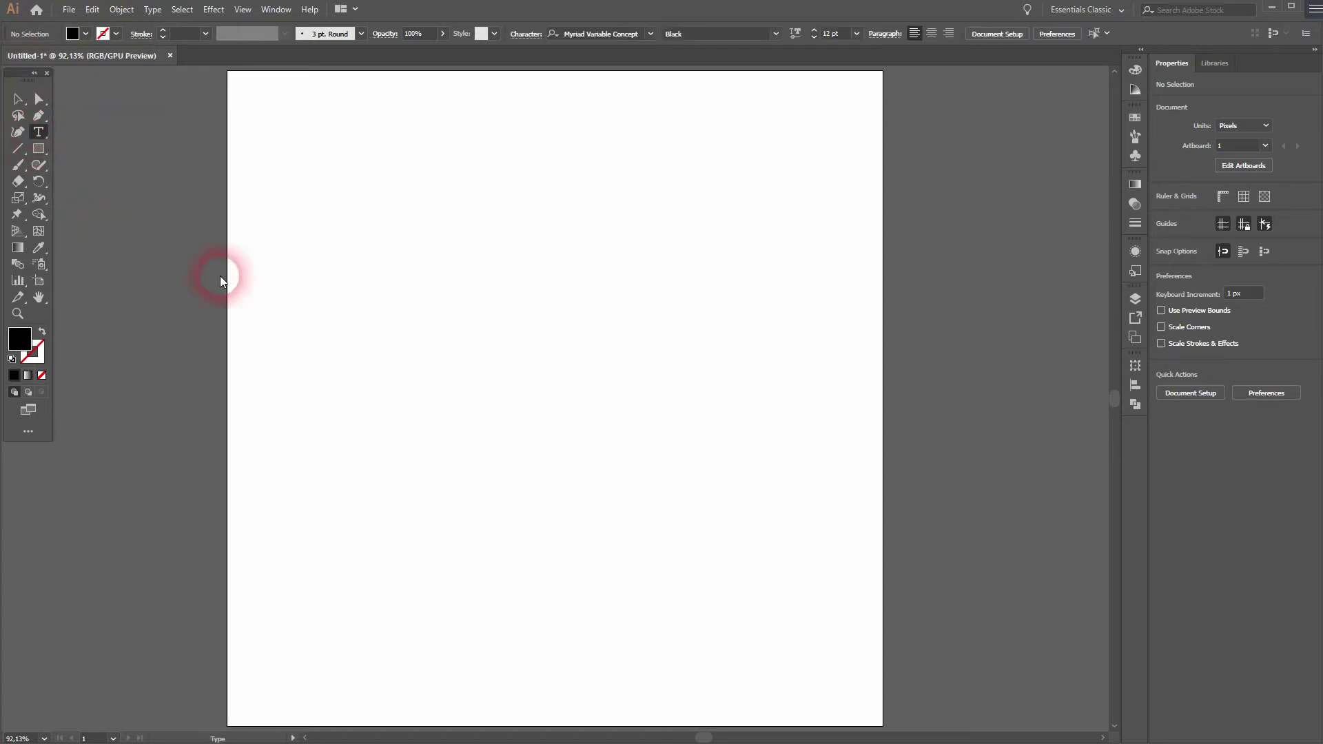
pyautogui.click(481, 380)
pyautogui.write('KMN')
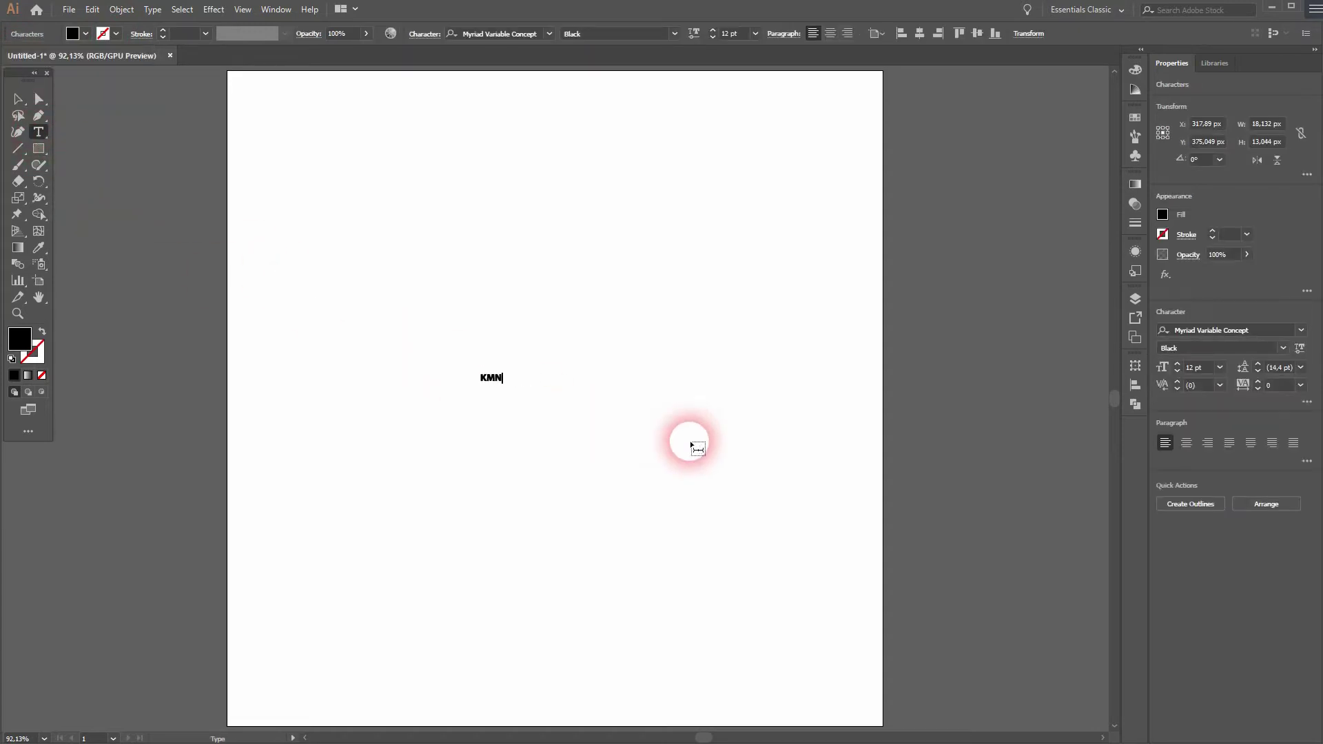
# - Scale the KMN text up to span the artboard and centre it horizontally and vertically
pyautogui.click(25, 101)
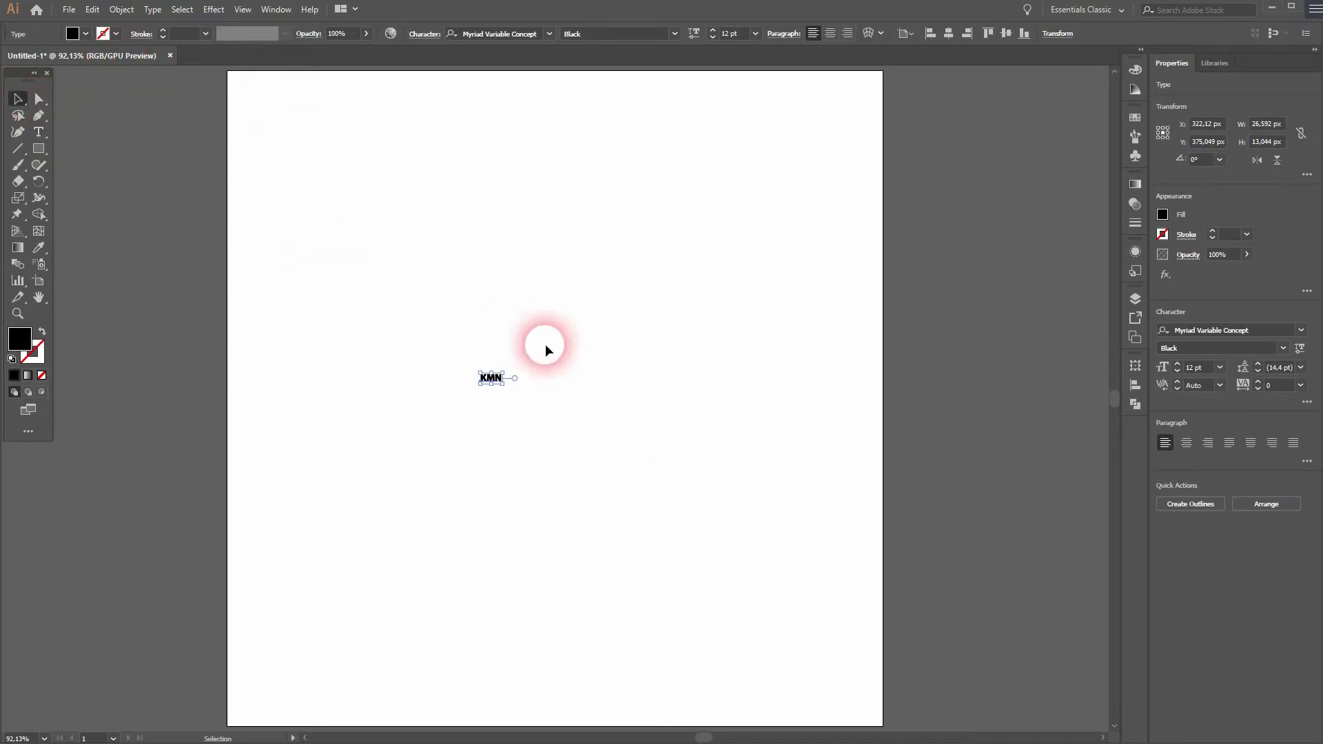
pyautogui.moveTo(504, 373)
pyautogui.mouseDown()
pyautogui.moveTo(540, 368)
pyautogui.moveTo(740, 264)
pyautogui.mouseUp()
pyautogui.click(1290, 336)
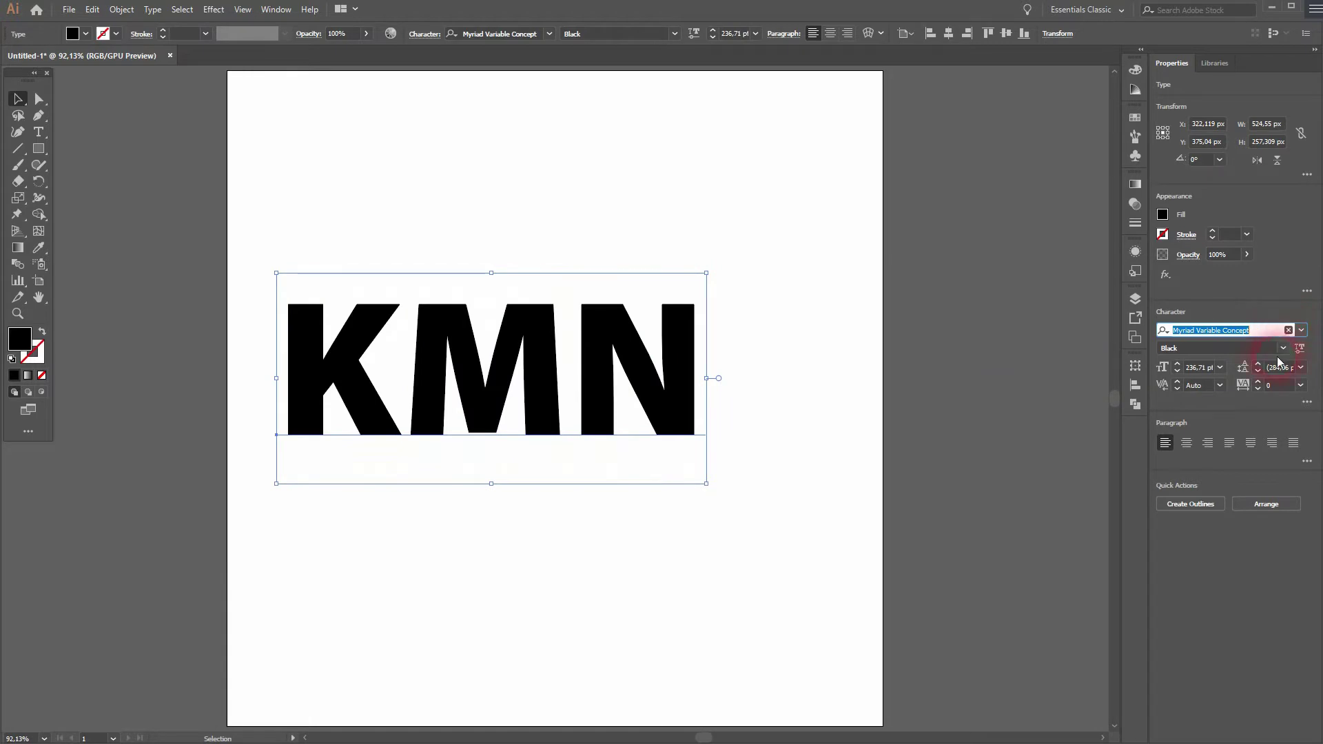
pyautogui.click(1256, 353)
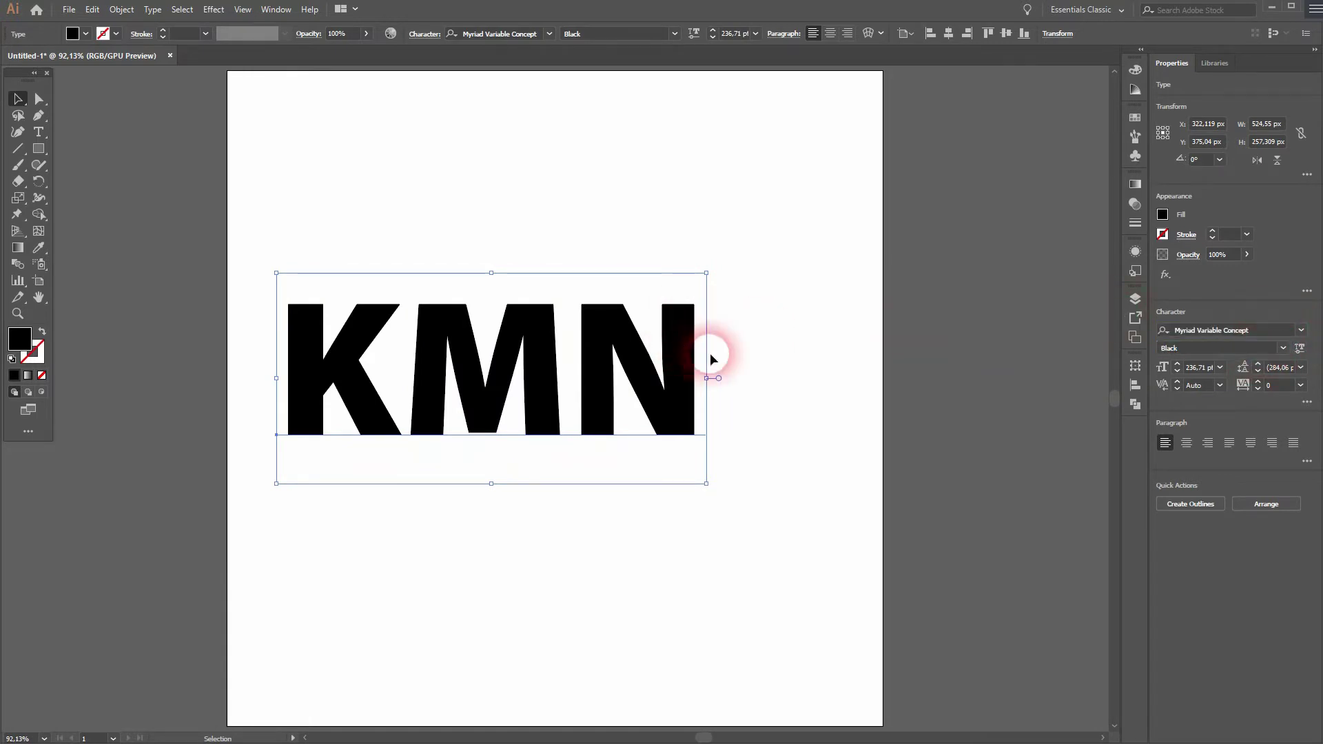
pyautogui.click(952, 37)
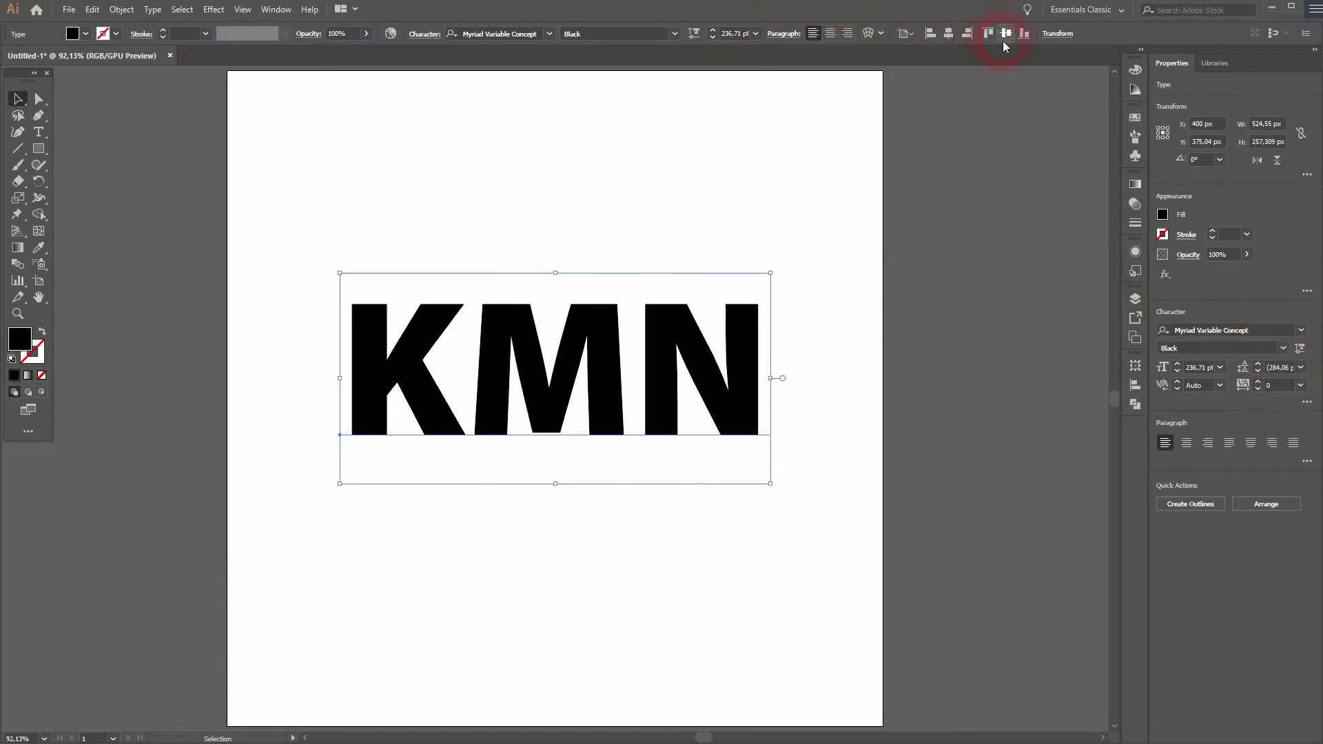
pyautogui.click(1006, 34)
# - Convert the KMN text to outlines and ungroup it into separate letter shapes
pyautogui.rightClick(598, 368)
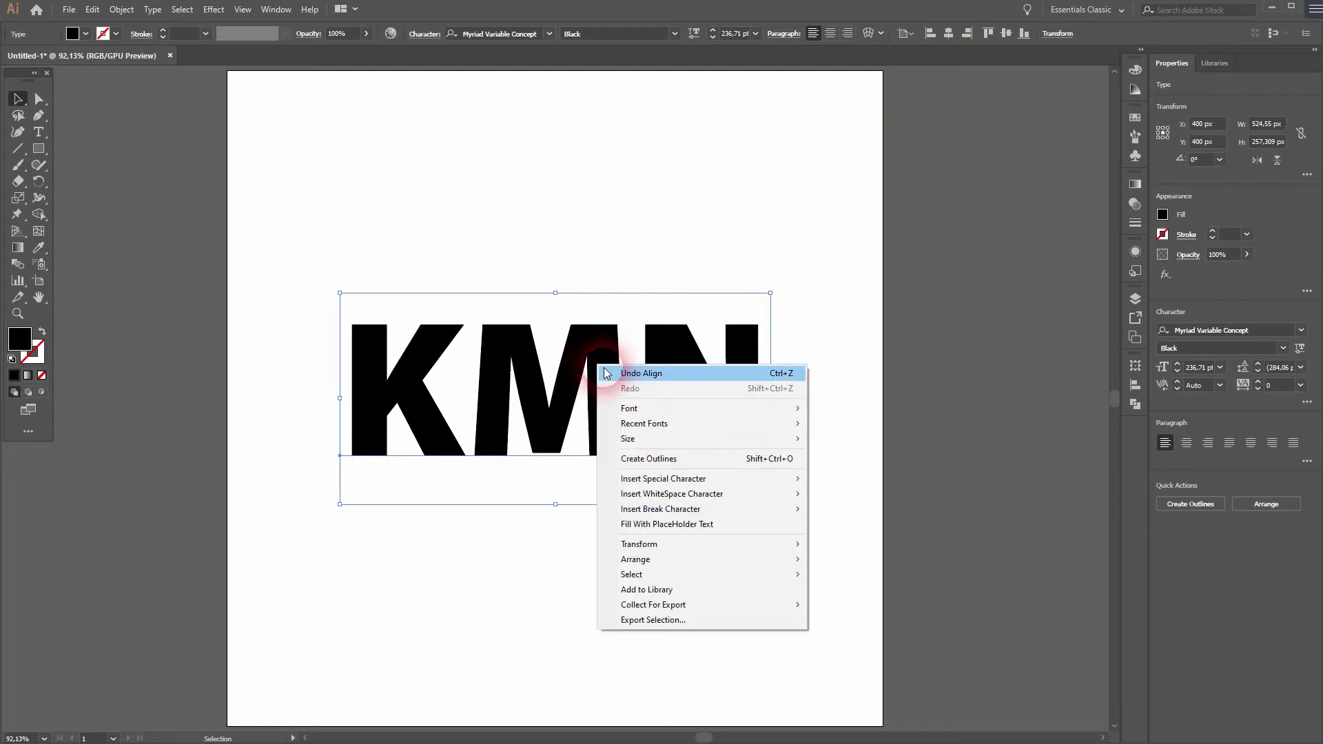
pyautogui.click(749, 459)
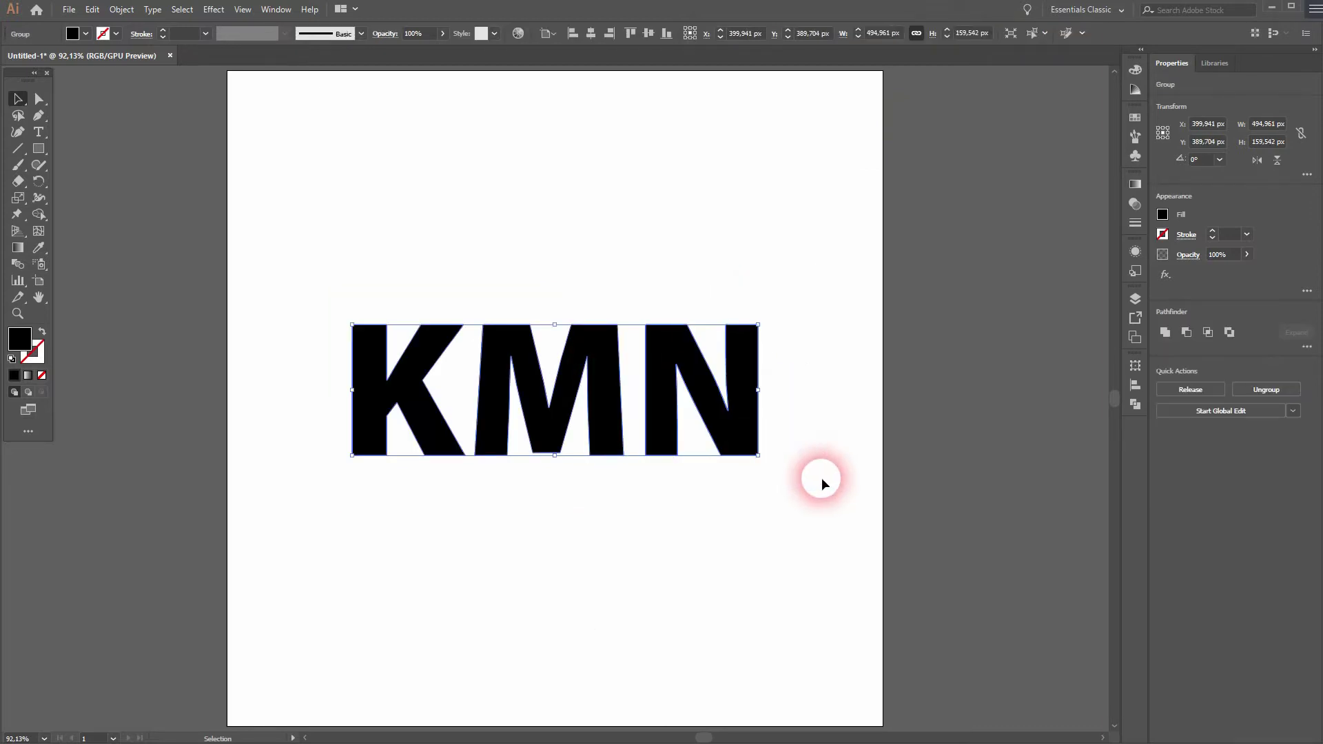
pyautogui.rightClick(493, 369)
pyautogui.click(584, 481)
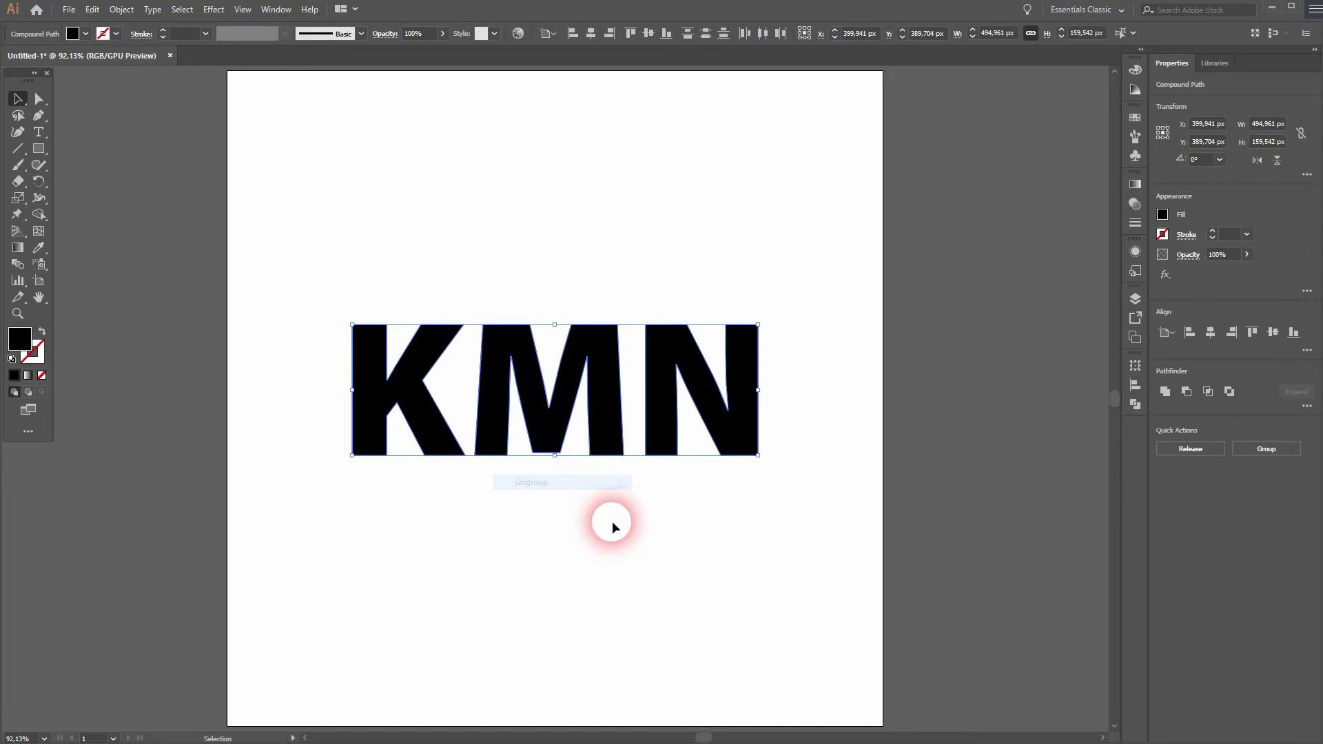
# - Select the M and N together and shorten them from the top
pyautogui.click(613, 521)
pyautogui.moveTo(561, 399); pyautogui.dragTo(562, 323)
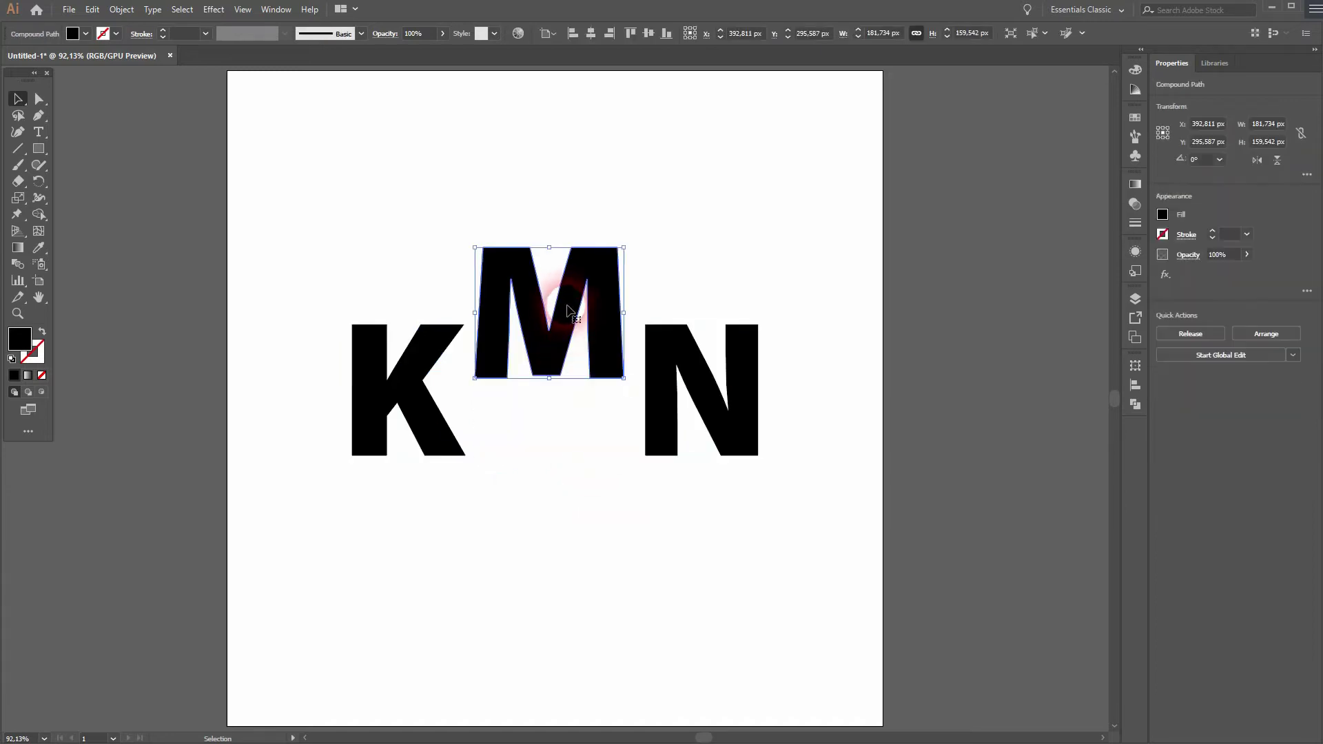
pyautogui.hotkey('ctrl', 'z')
pyautogui.click(648, 542)
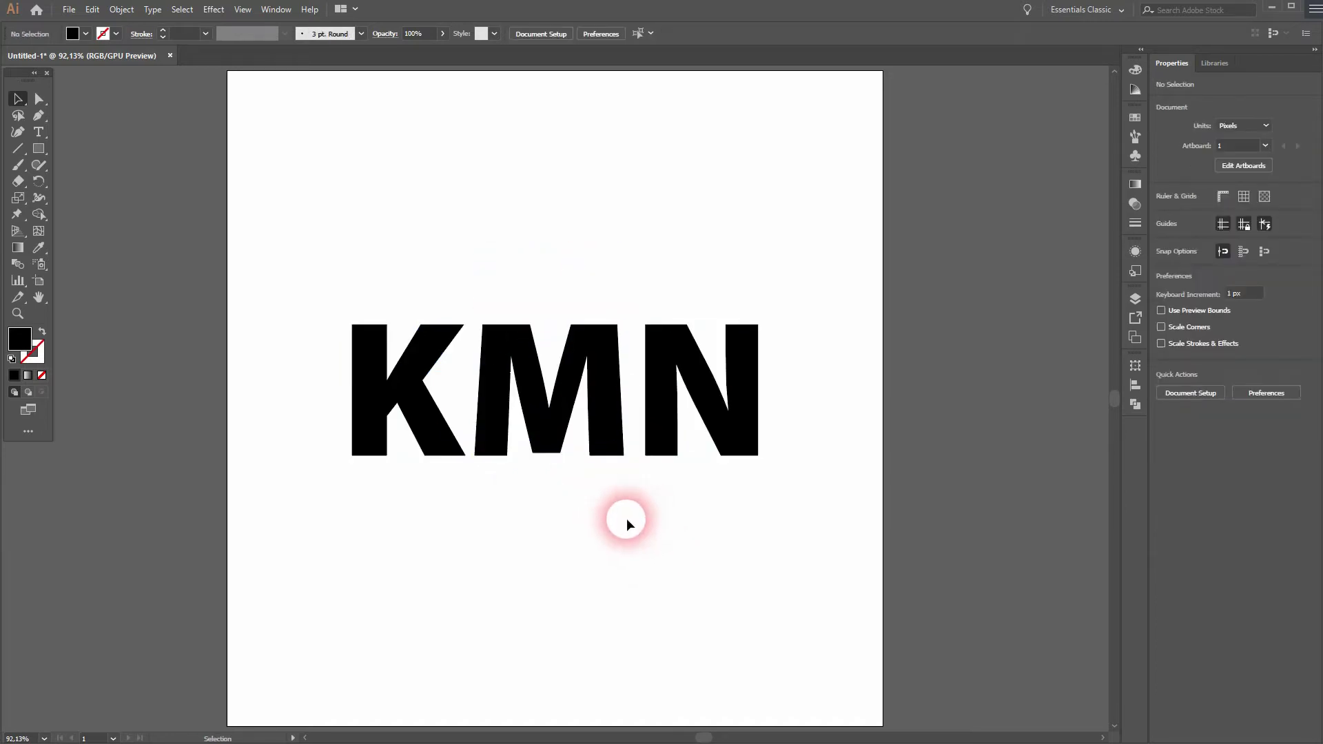
pyautogui.click(751, 379)
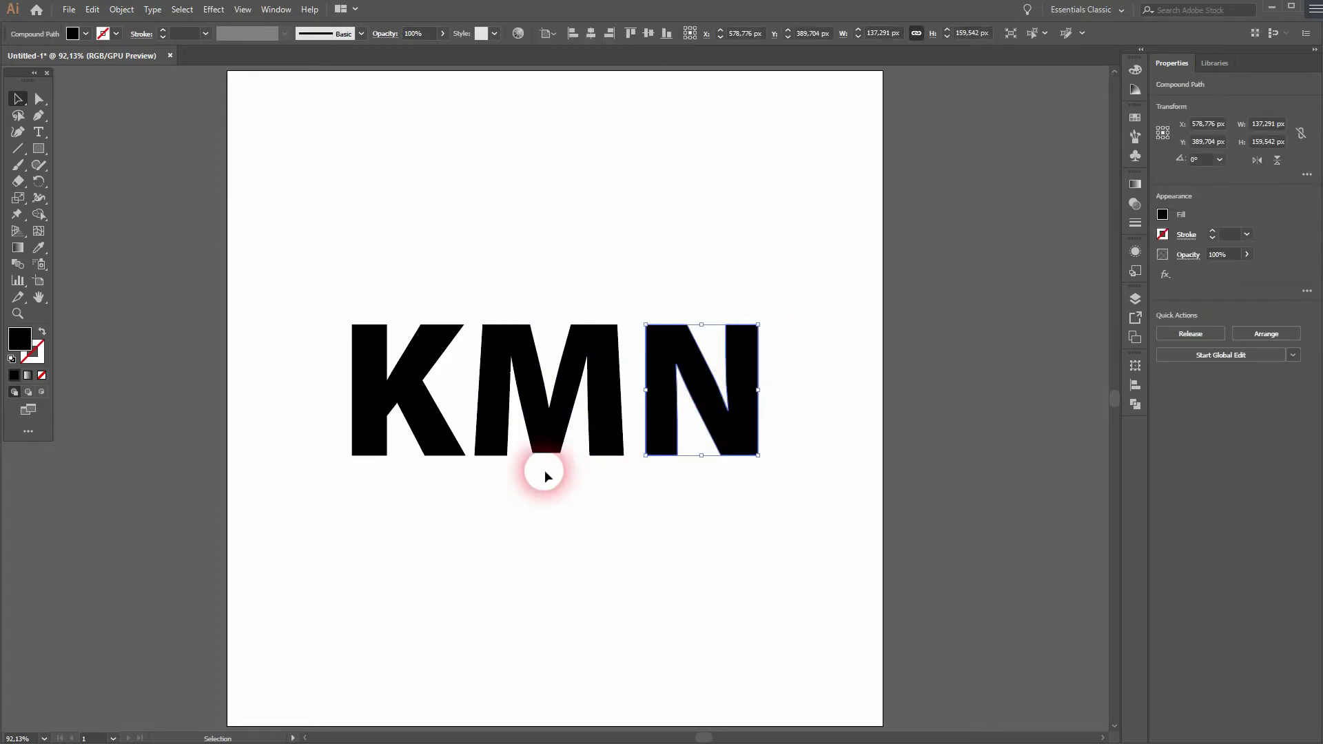
pyautogui.moveTo(545, 466); pyautogui.dragTo(775, 348)
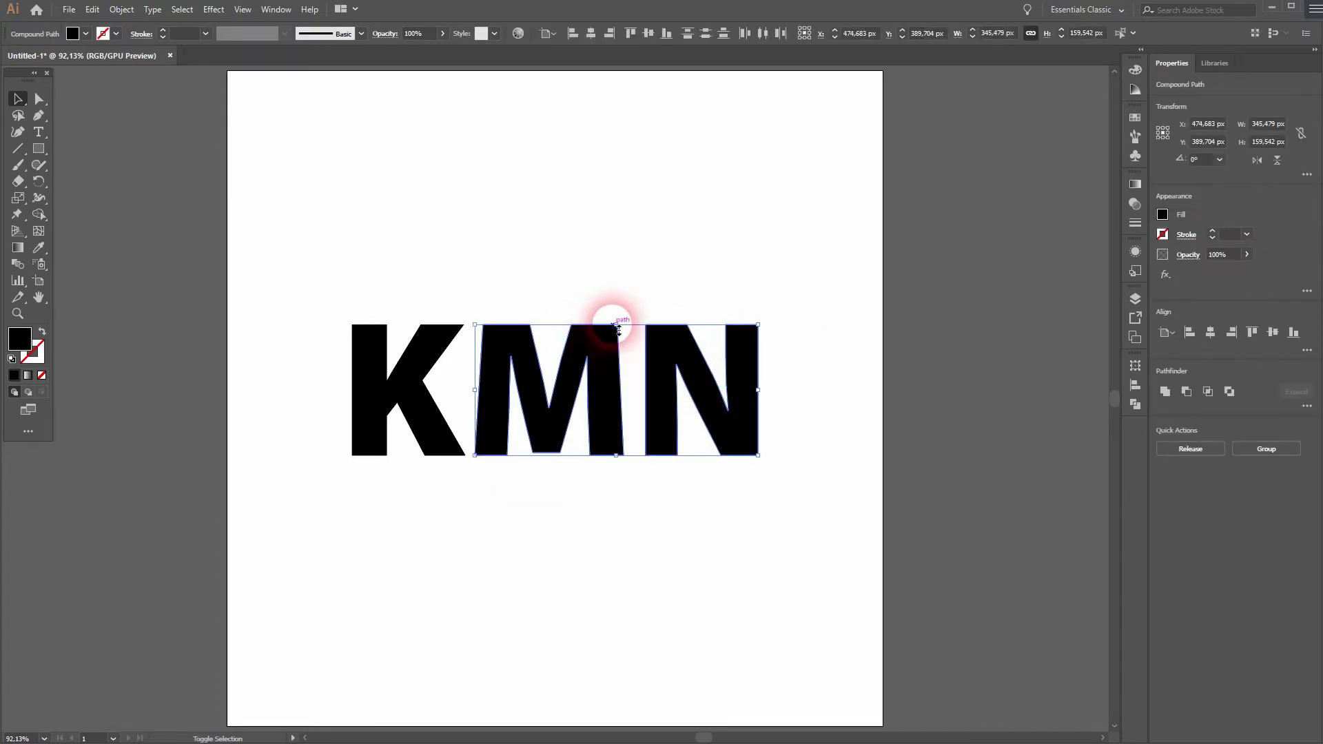
pyautogui.moveTo(618, 326); pyautogui.dragTo(618, 332)
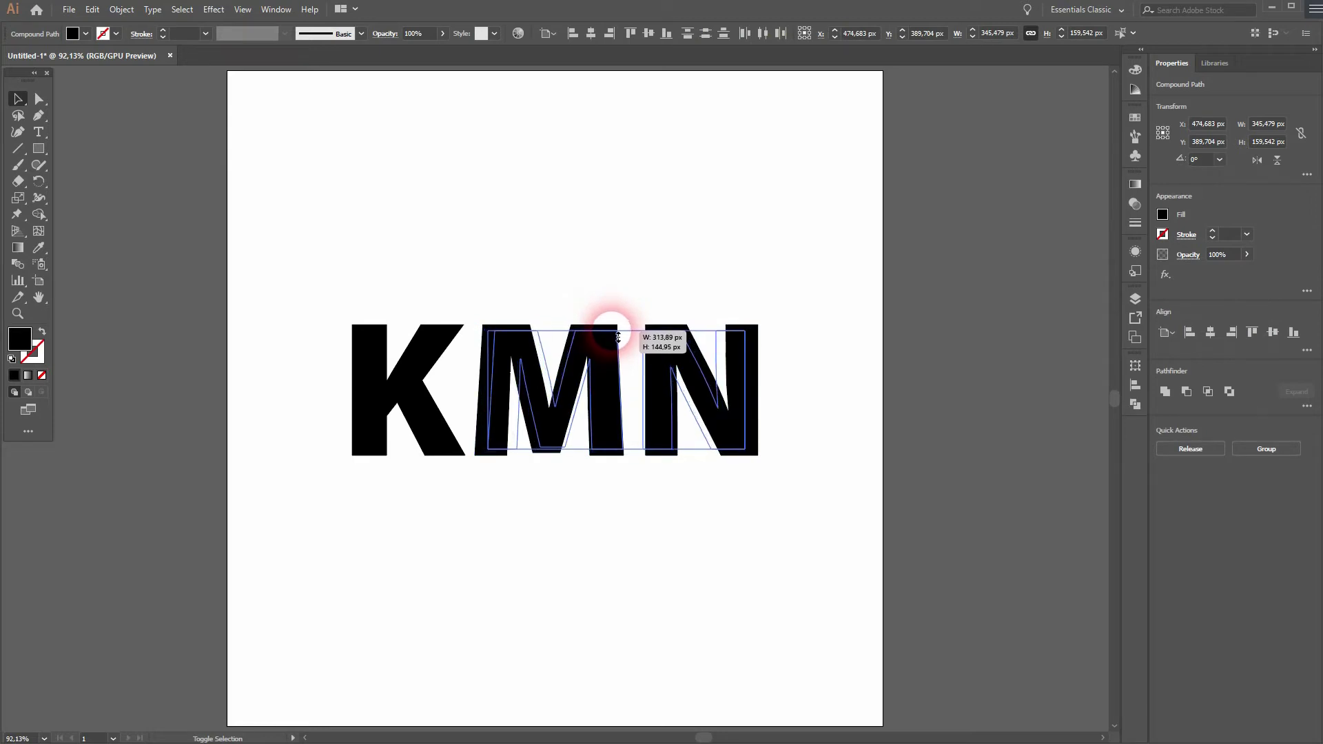
pyautogui.click(557, 524)
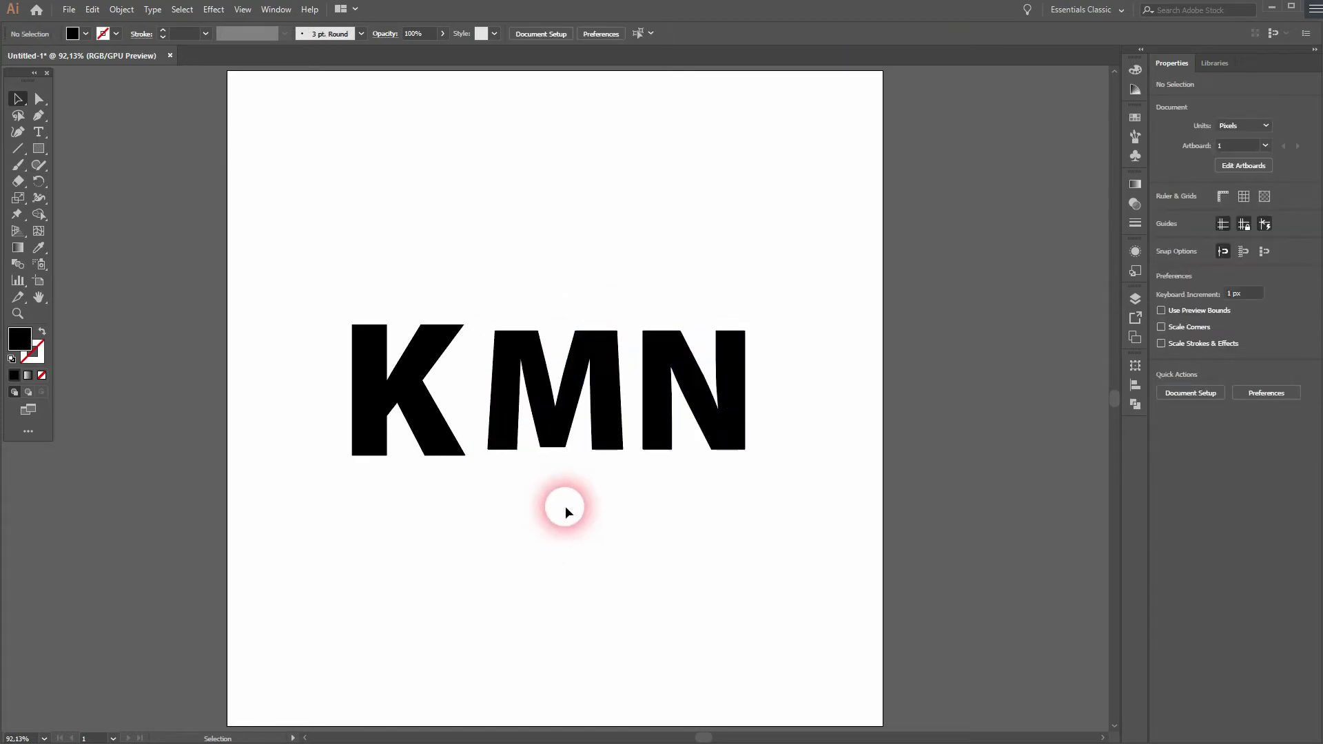
# - Draw a red-filled rectangle from the K's top-right corner to past the N
pyautogui.click(39, 148)
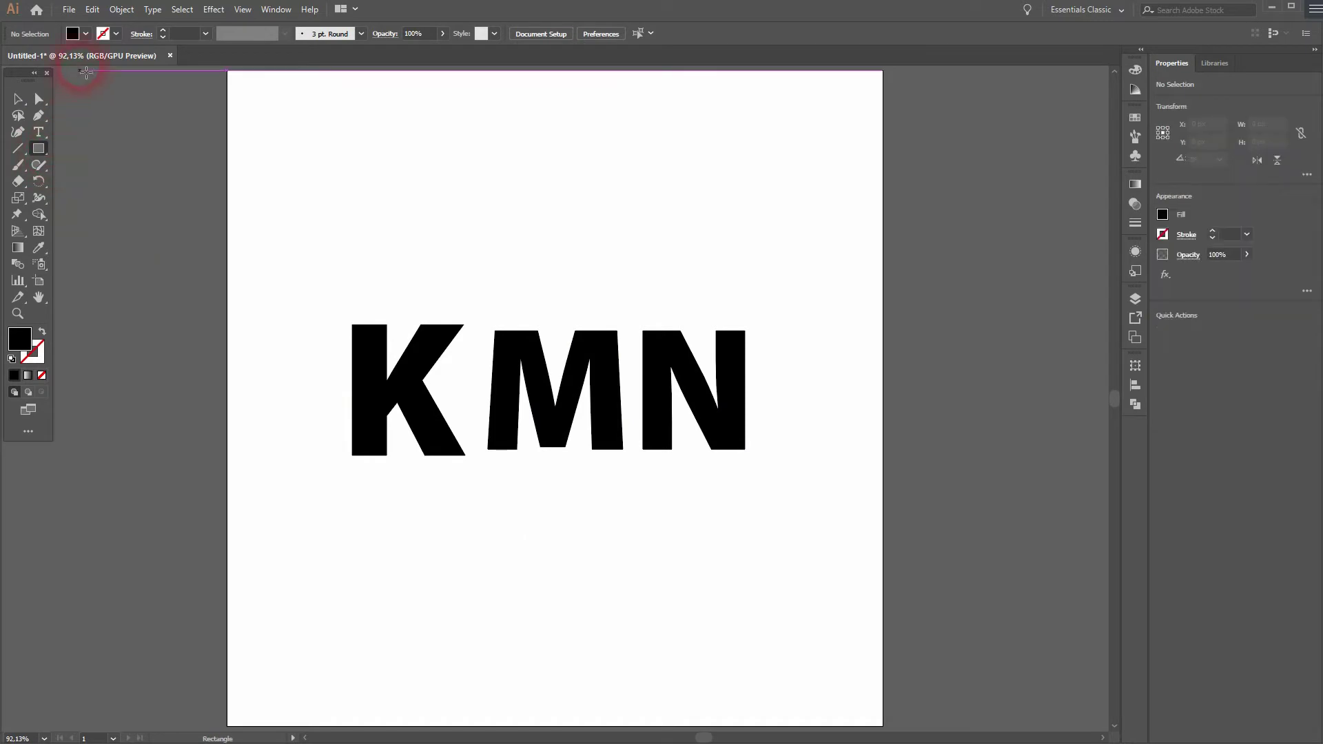
pyautogui.click(89, 34)
pyautogui.click(70, 62)
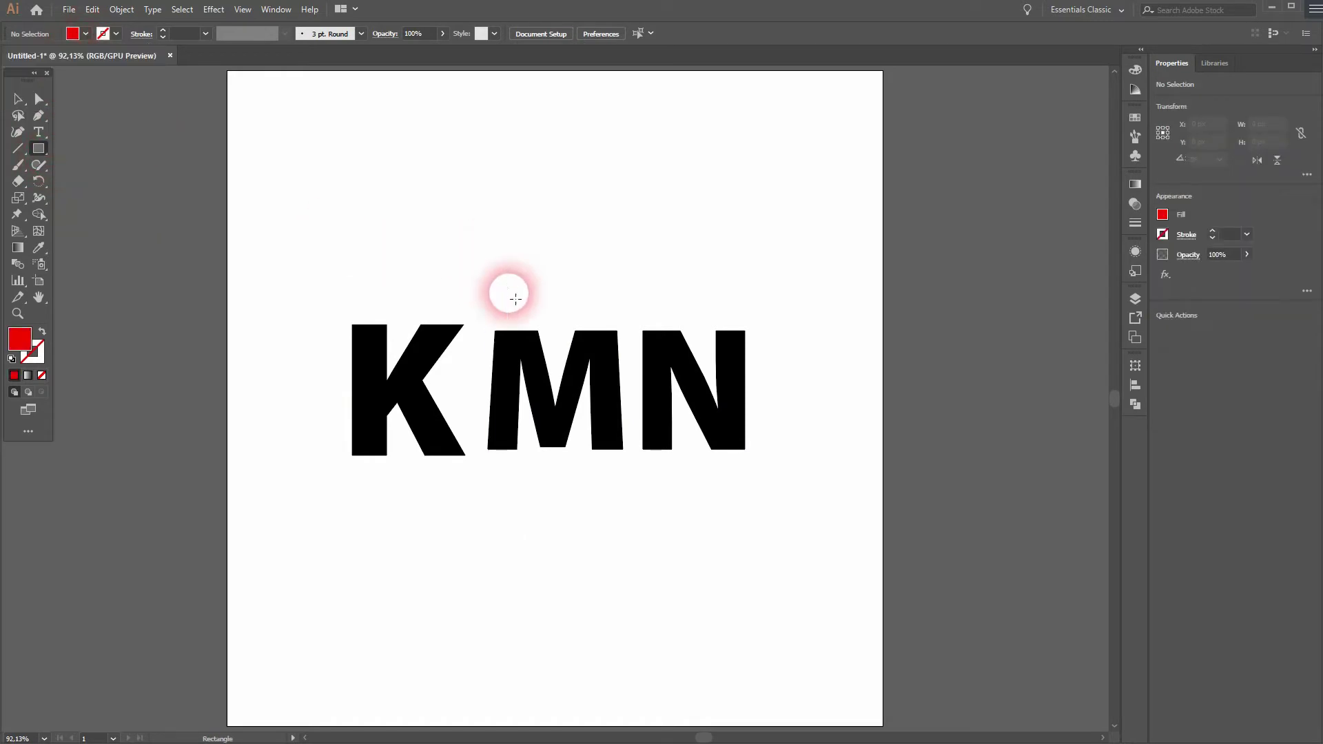
pyautogui.scroll(1, 476, 333)
pyautogui.scroll(1, 474, 332)
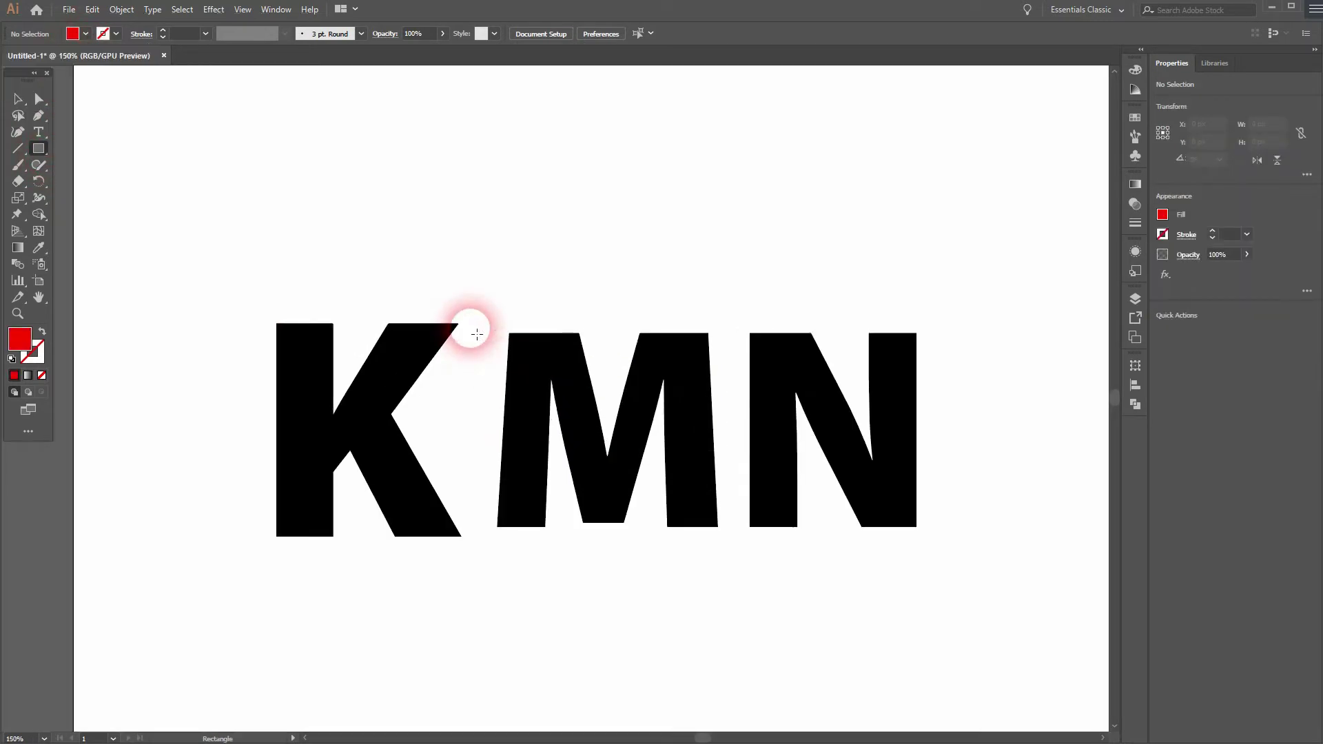
pyautogui.moveTo(461, 326); pyautogui.dragTo(928, 538)
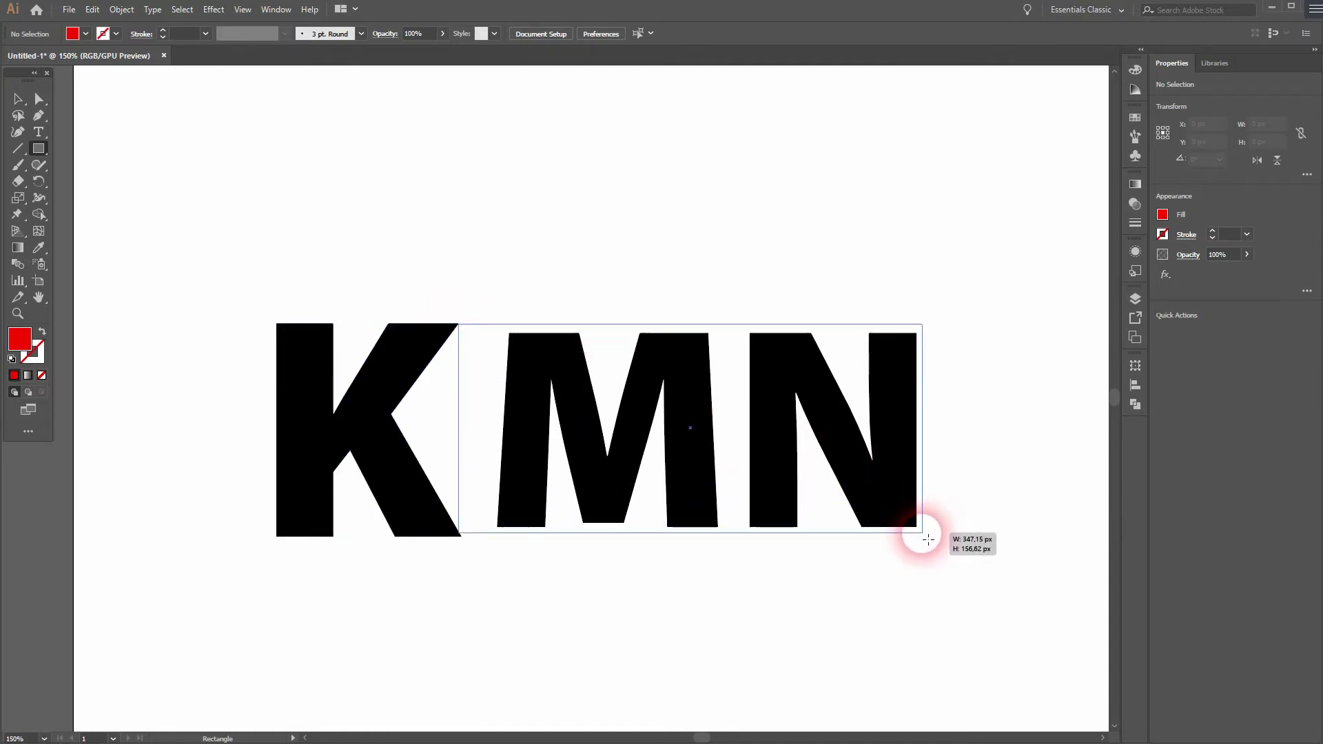
pyautogui.moveTo(929, 539); pyautogui.dragTo(928, 537)
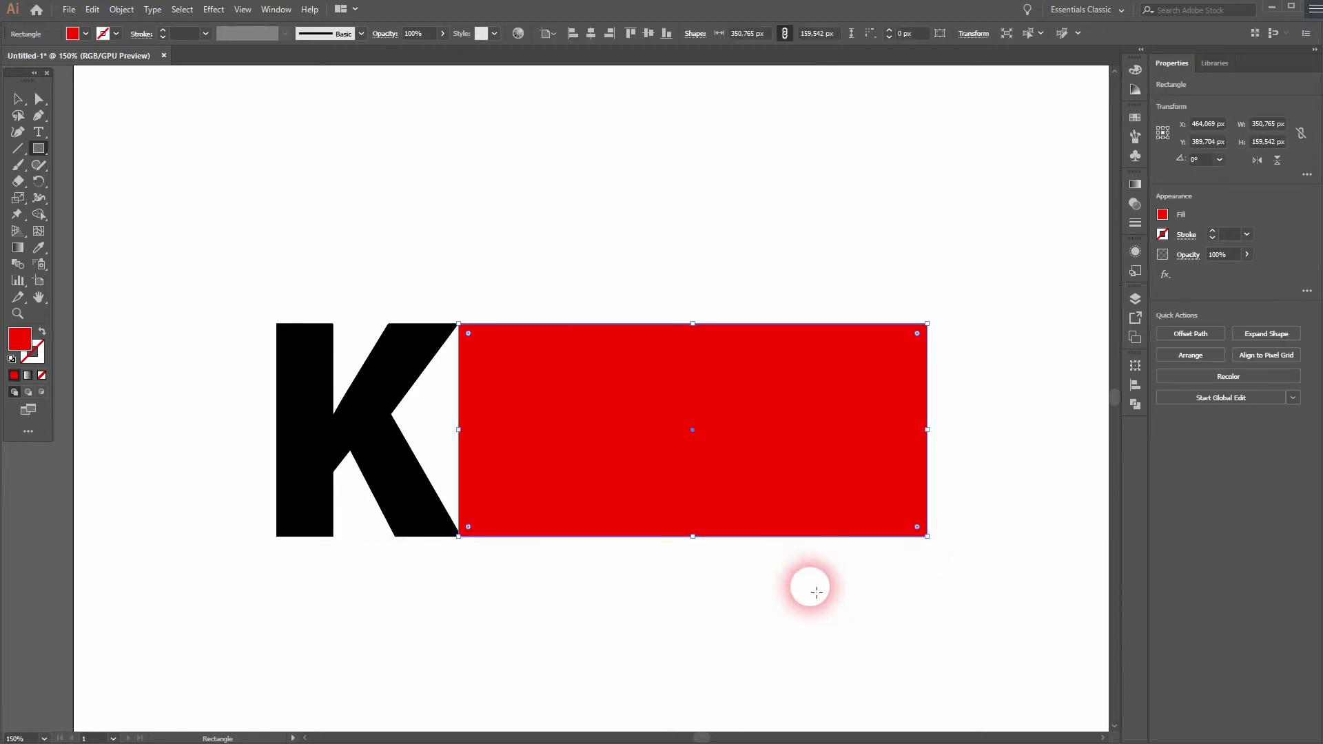
# - Send the red rectangle to the back, behind the M and N
pyautogui.press('v')
pyautogui.click(655, 596)
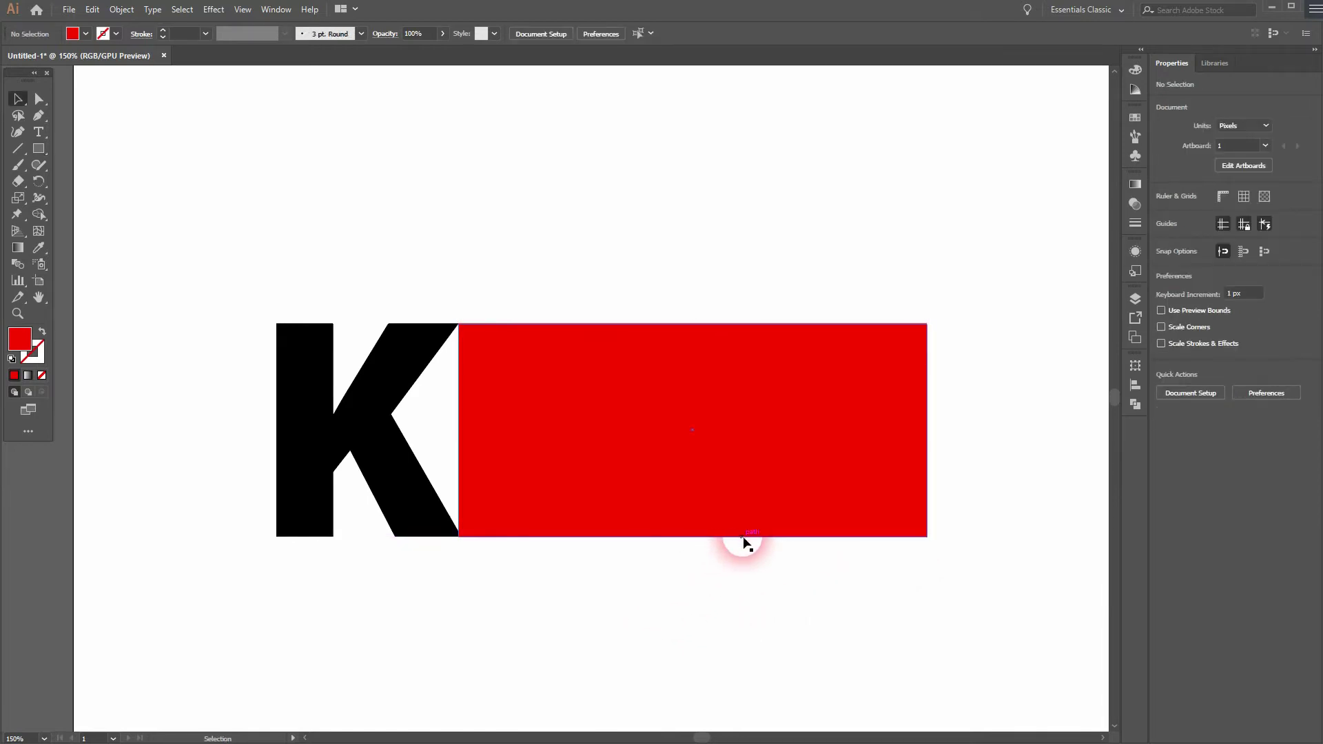
pyautogui.rightClick(923, 328)
pyautogui.moveTo(959, 543)
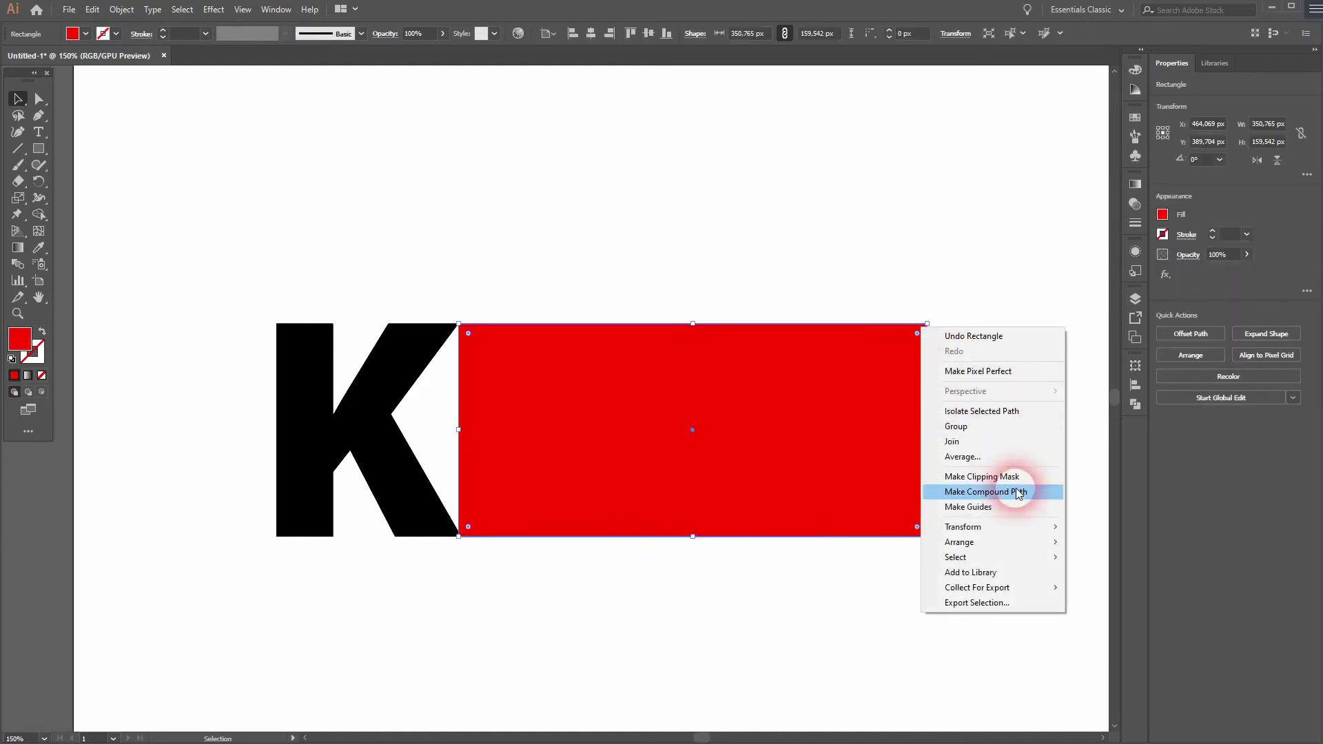
pyautogui.click(1116, 598)
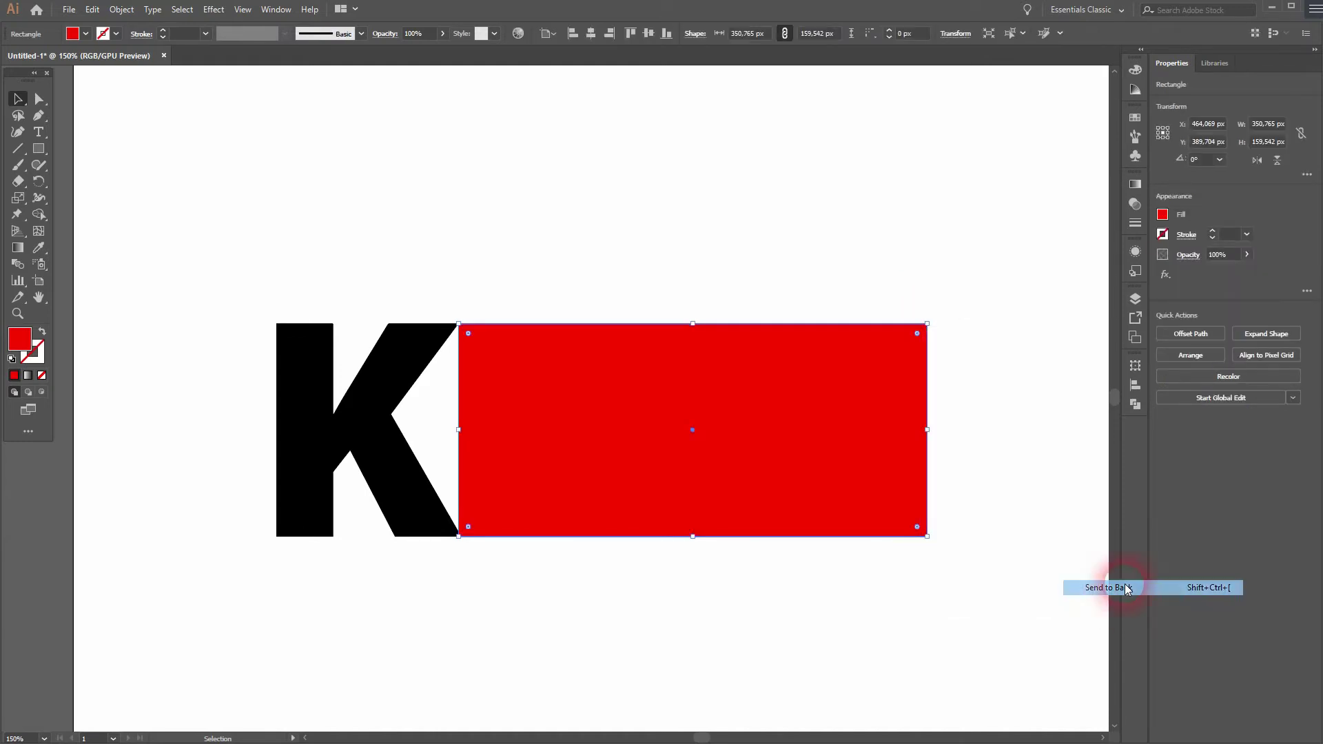
pyautogui.click(1064, 402)
pyautogui.click(38, 149)
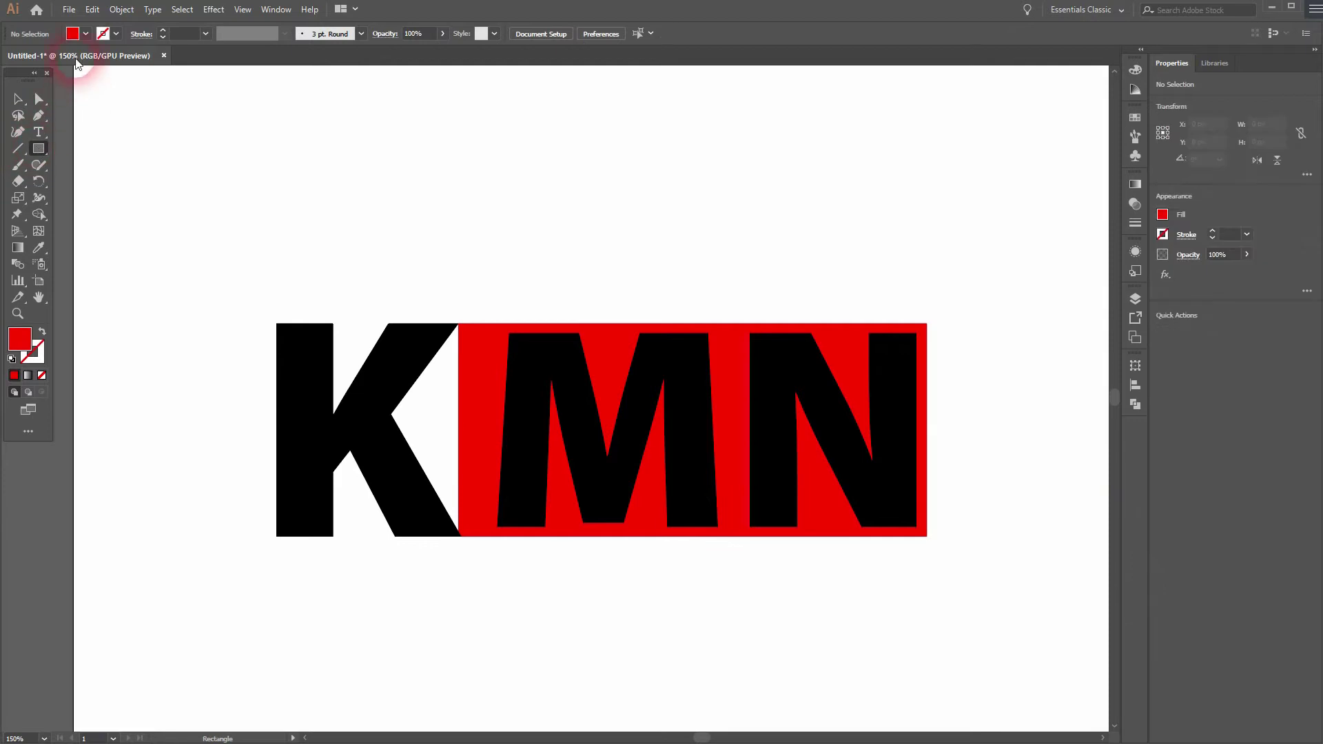
# - Draw a small yellow square and place it at the M's right stem
pyautogui.click(84, 34)
pyautogui.click(77, 59)
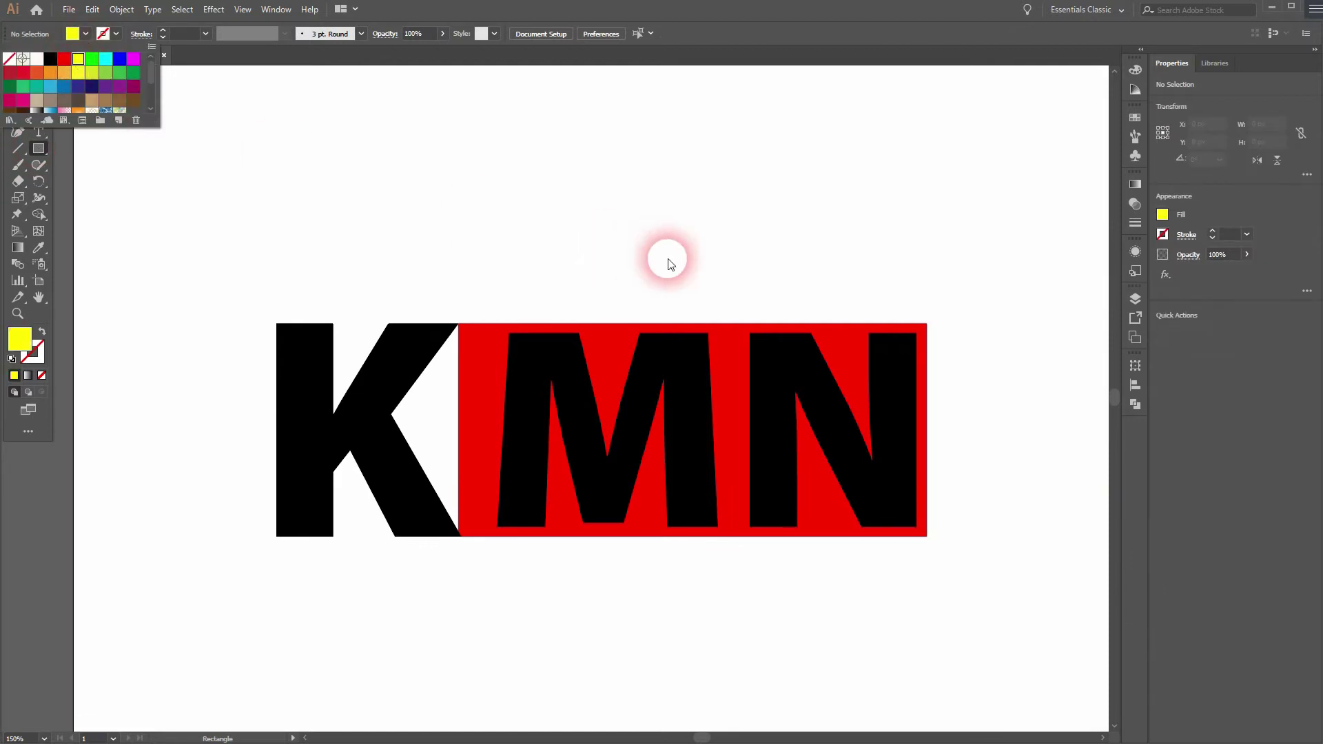
pyautogui.scroll(3, 714, 326)
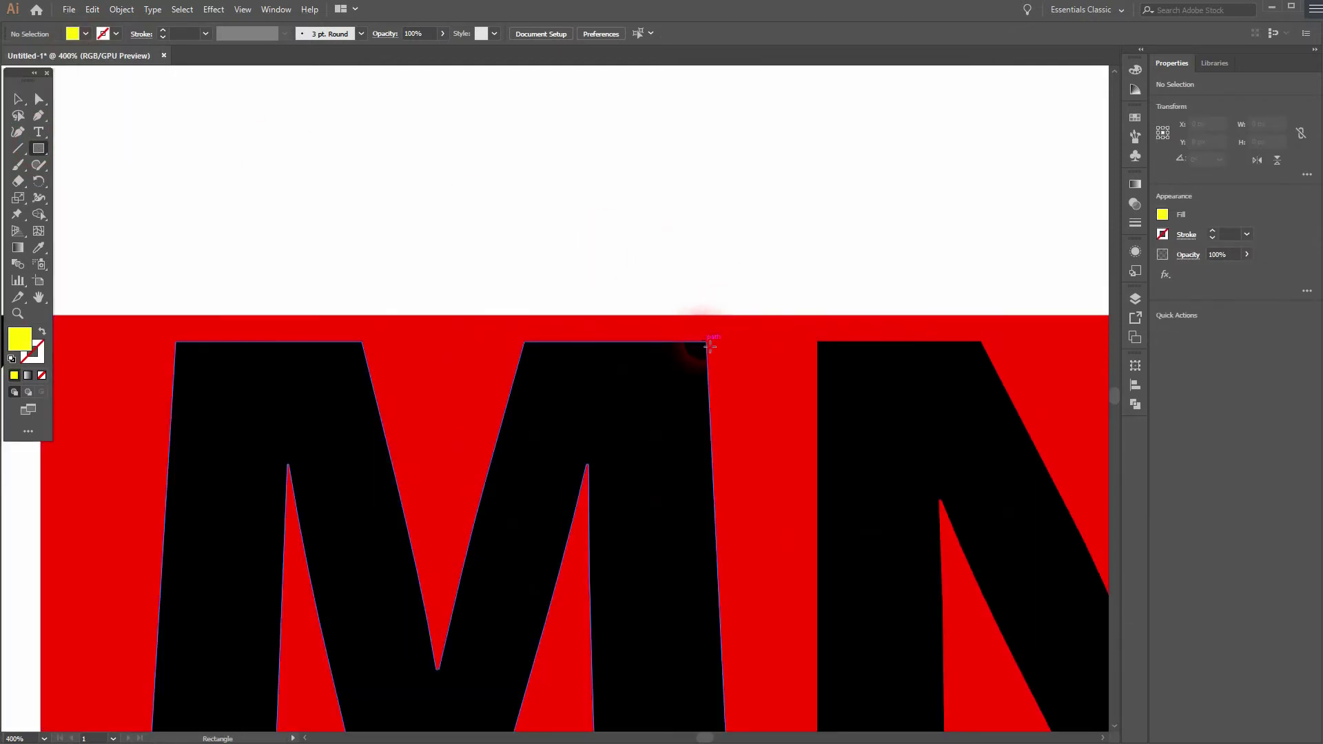
pyautogui.moveTo(712, 347); pyautogui.dragTo(734, 318)
pyautogui.press('v')
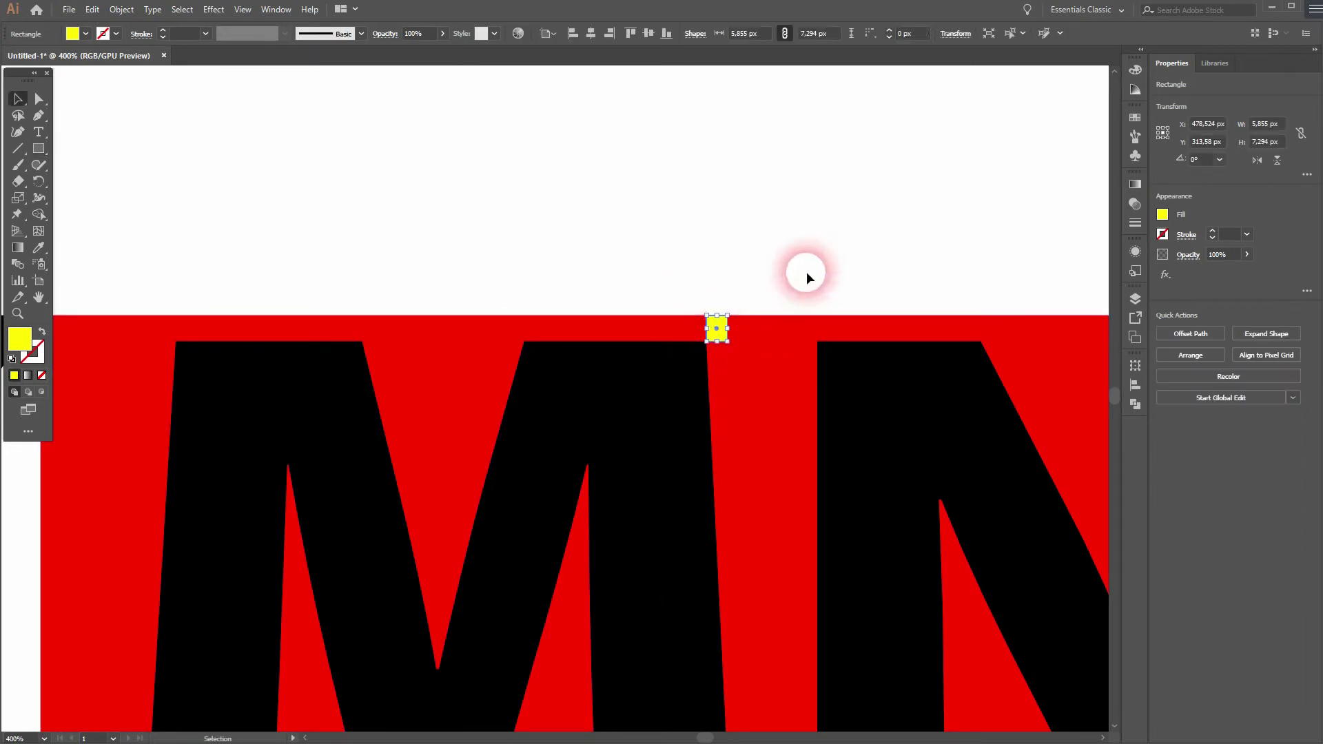
pyautogui.click(802, 276)
pyautogui.scroll(-2, 802, 276)
pyautogui.moveTo(754, 321); pyautogui.dragTo(761, 579)
# - Make a copy of the yellow square at the N's bottom corner
pyautogui.click(762, 582)
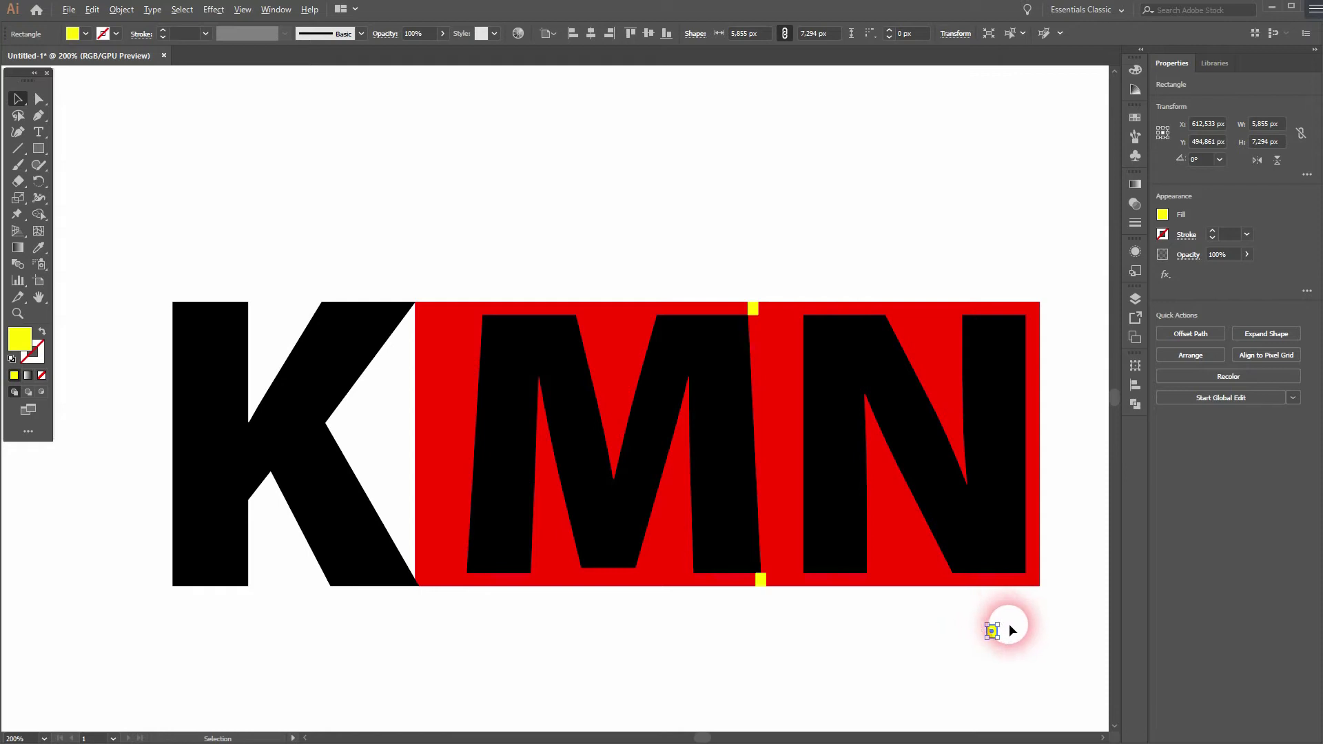
pyautogui.scroll(3, 998, 620)
pyautogui.moveTo(988, 623)
pyautogui.mouseDown()
pyautogui.moveTo(969, 649)
pyautogui.moveTo(1038, 566)
pyautogui.mouseUp()
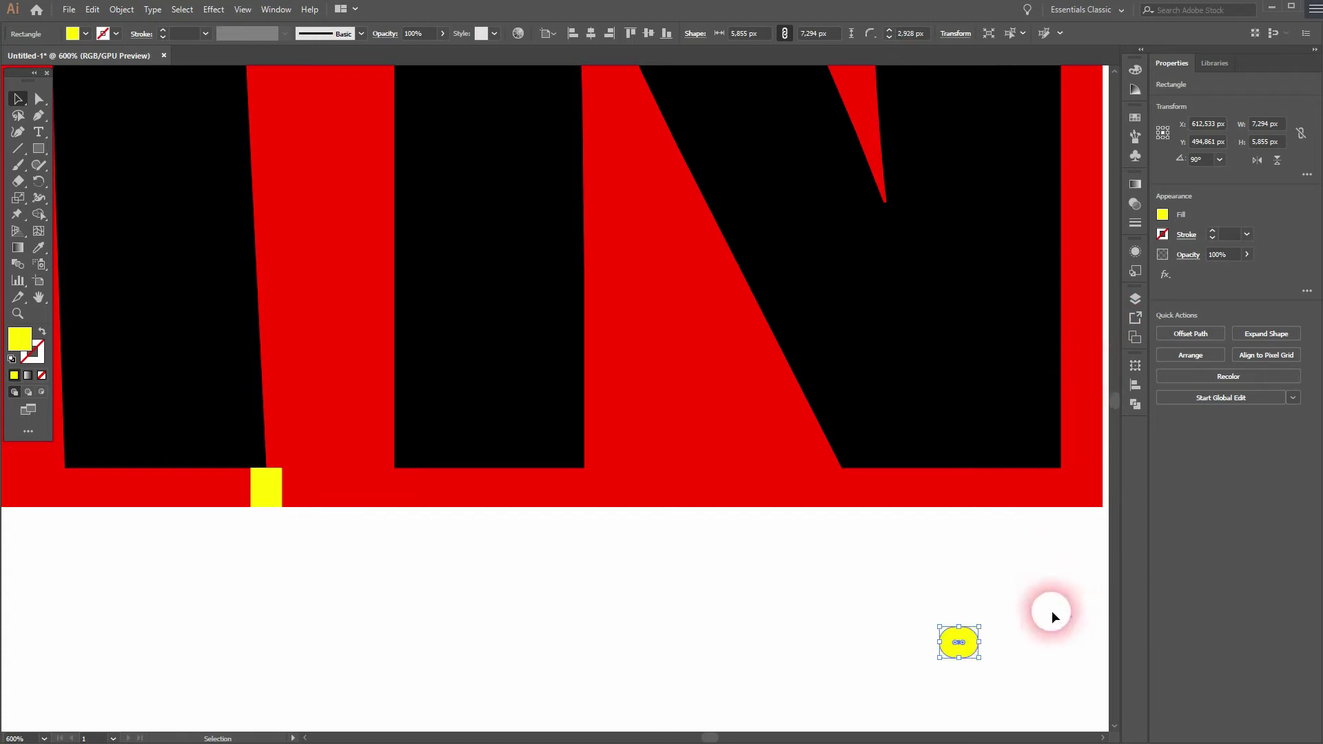
pyautogui.hotkey('ctrl', 'z')
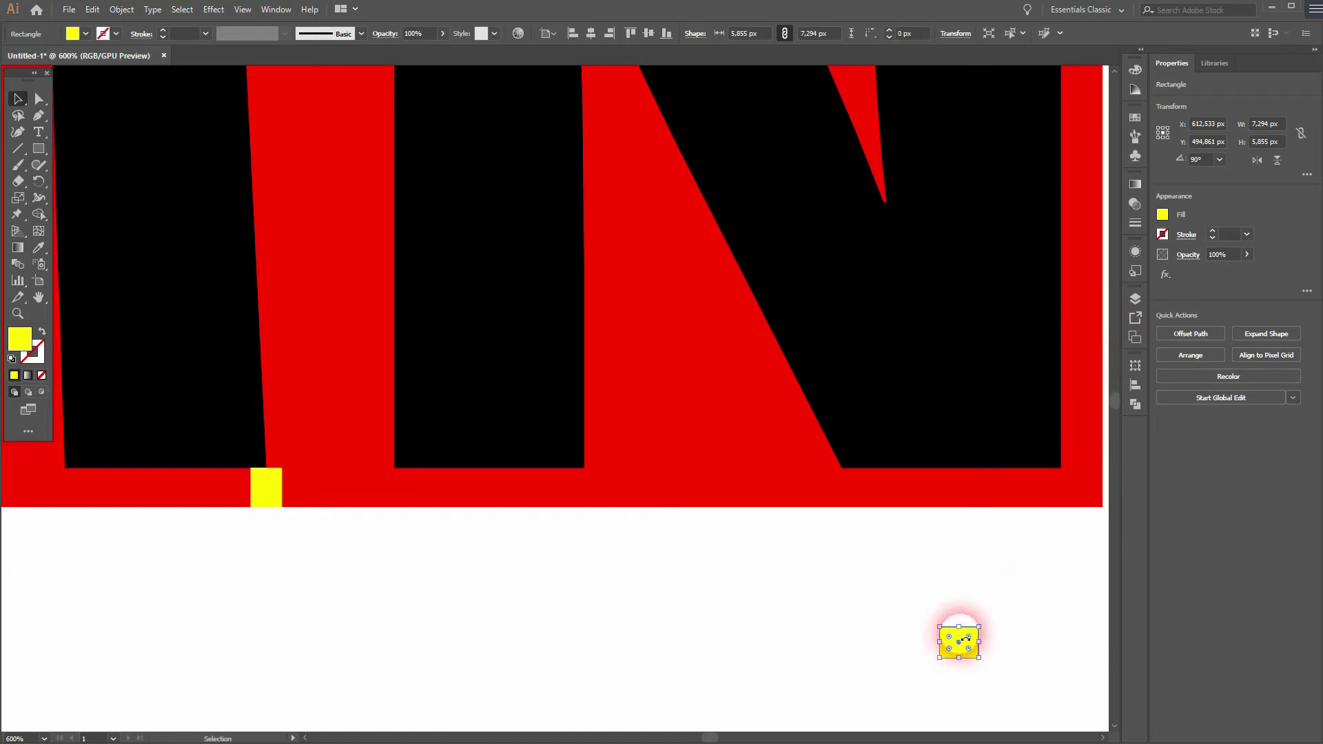
pyautogui.moveTo(960, 645); pyautogui.dragTo(1081, 447)
pyautogui.click(1067, 643)
pyautogui.moveTo(1070, 582); pyautogui.dragTo(922, 605)
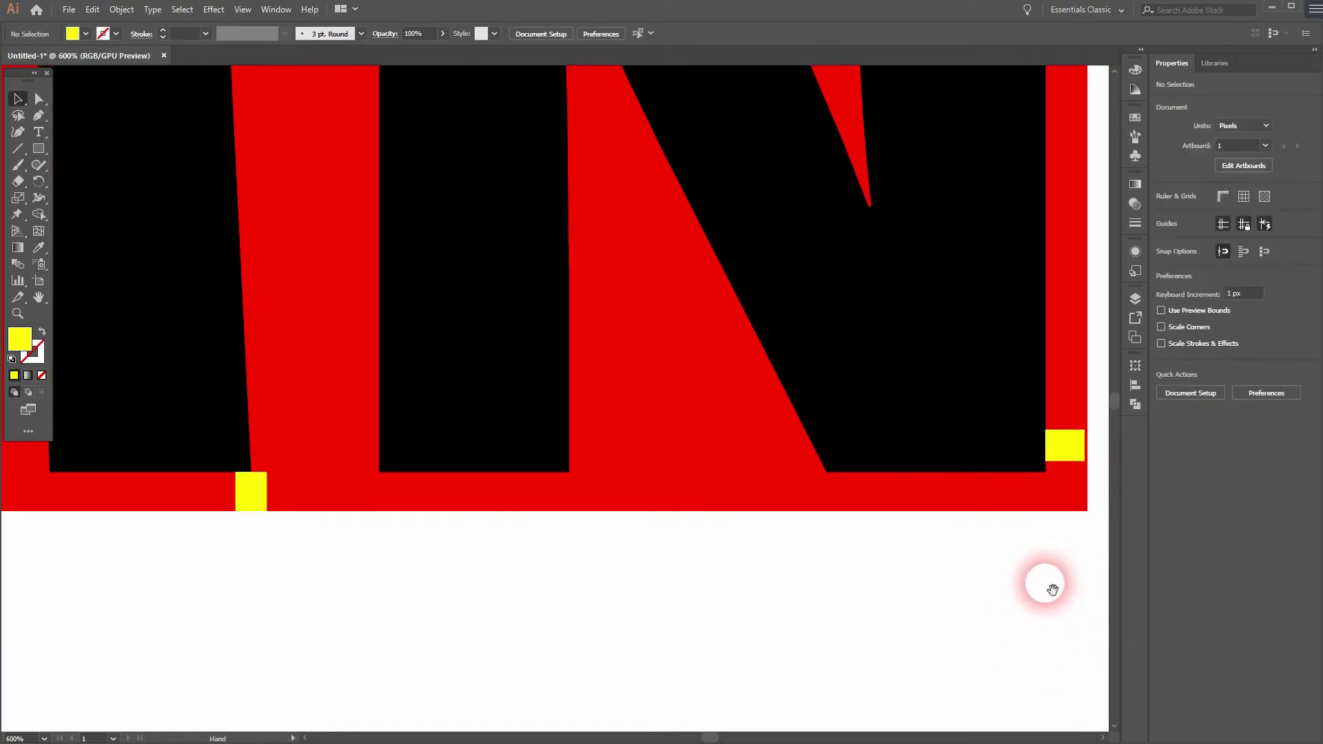
# - Pull in the red rectangle's right edge and nudge the block with M and N toward the K
pyautogui.click(955, 297)
pyautogui.scroll(-1, 964, 290)
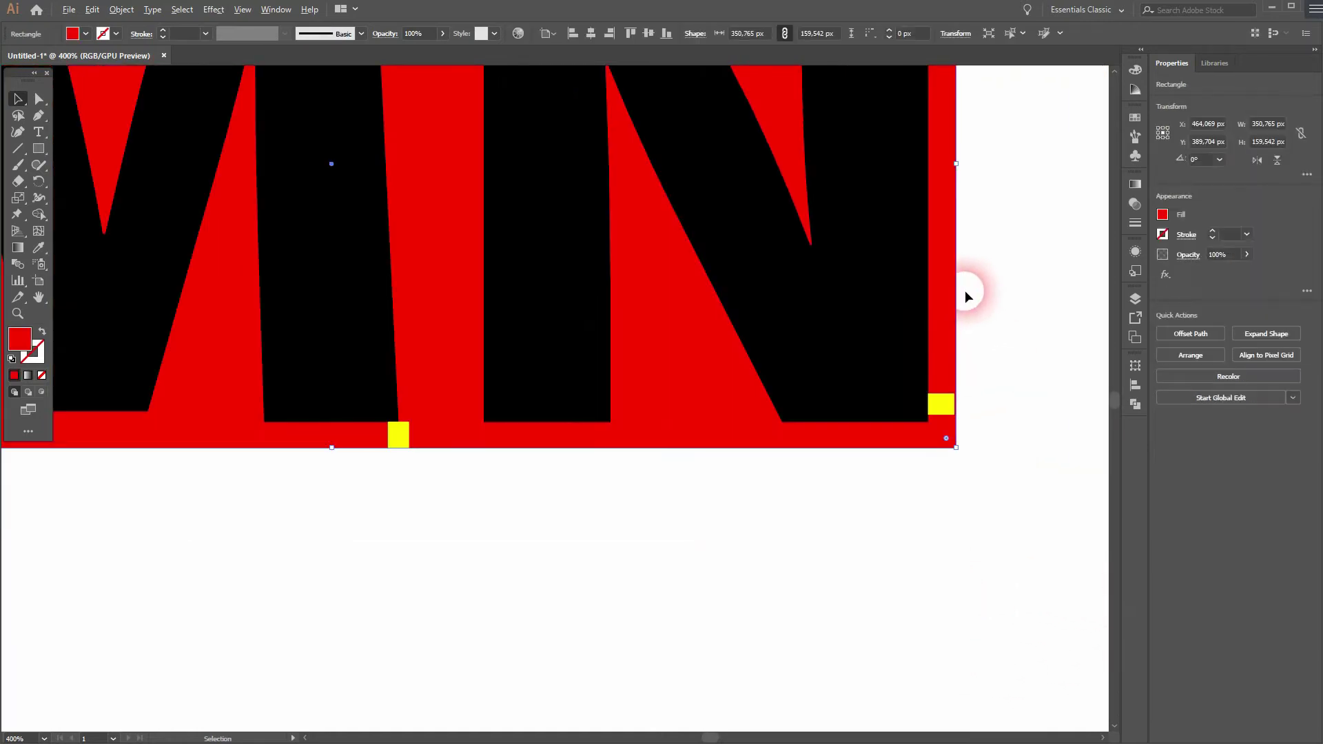
pyautogui.scroll(2, 1008, 237)
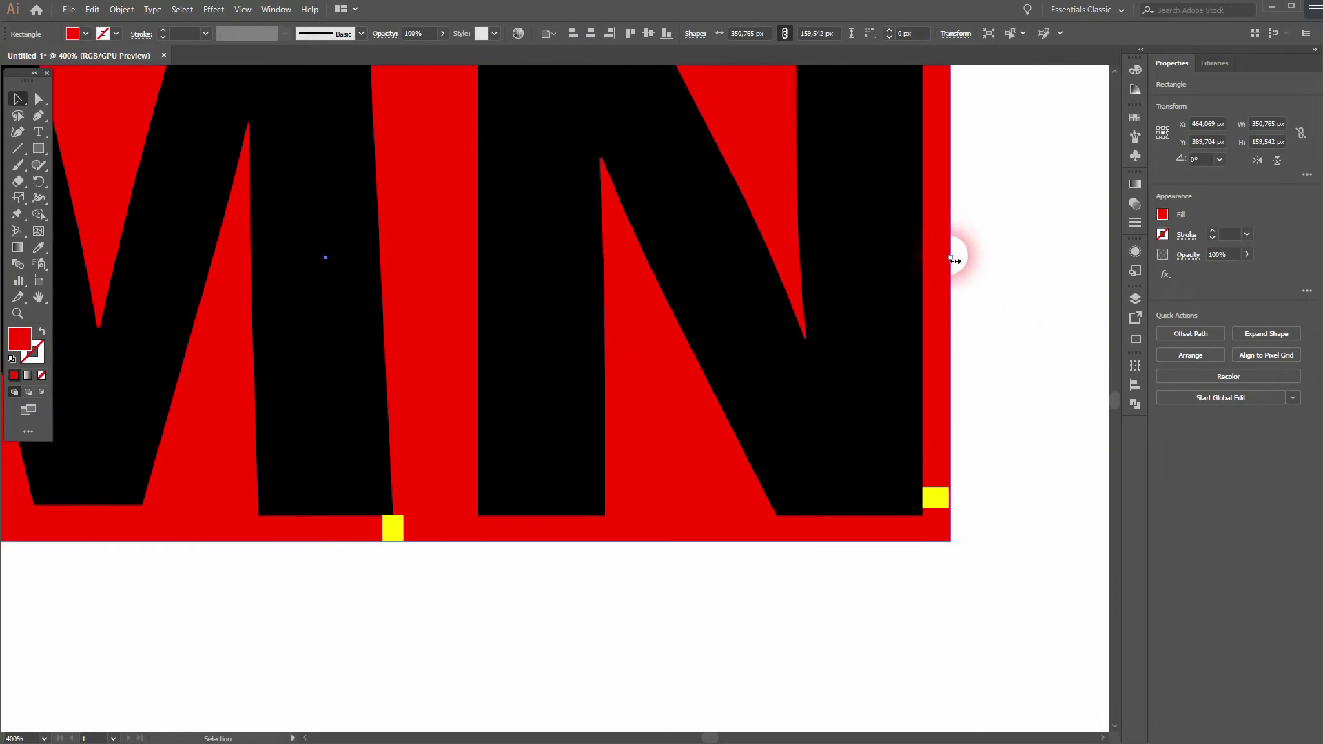
pyautogui.moveTo(955, 259); pyautogui.dragTo(949, 259)
pyautogui.click(1023, 443)
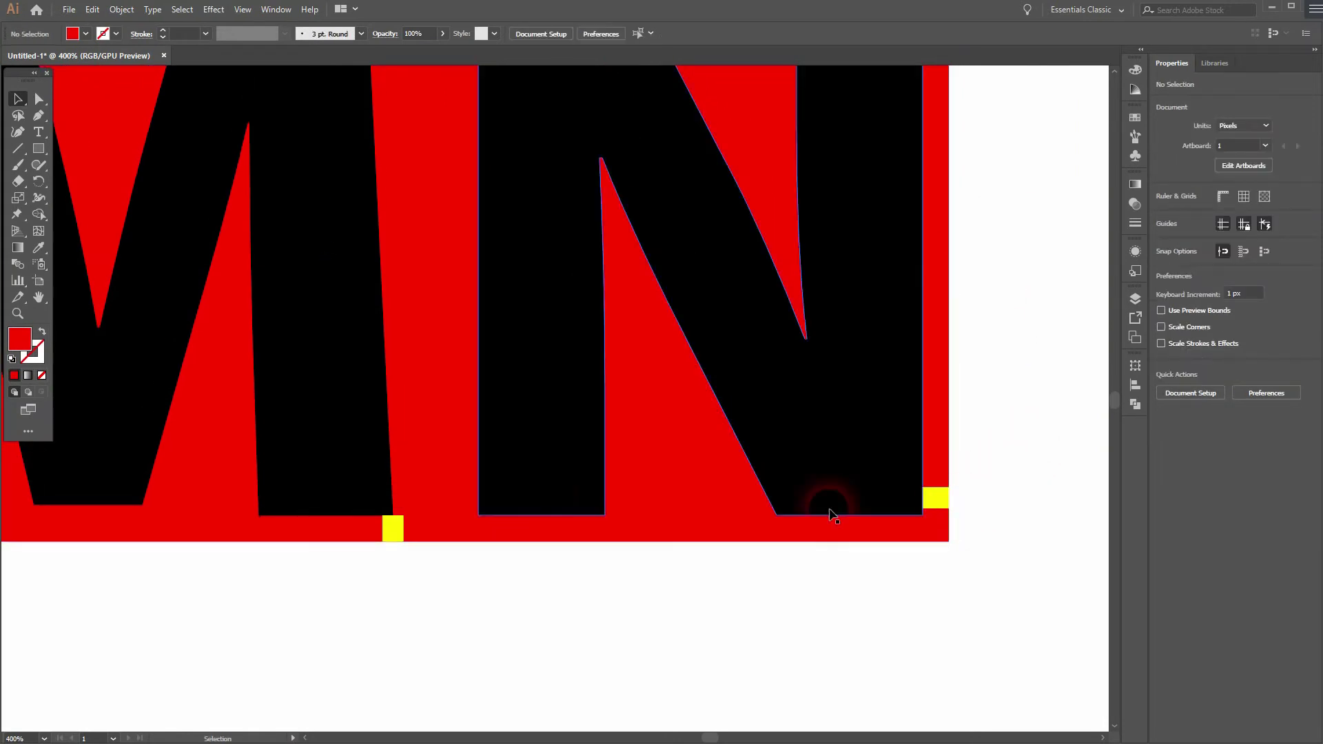
pyautogui.scroll(-1, 832, 516)
pyautogui.scroll(-1, 445, 451)
pyautogui.moveTo(249, 600)
pyautogui.mouseDown()
pyautogui.moveTo(473, 562)
pyautogui.moveTo(575, 581)
pyautogui.moveTo(696, 570)
pyautogui.mouseUp()
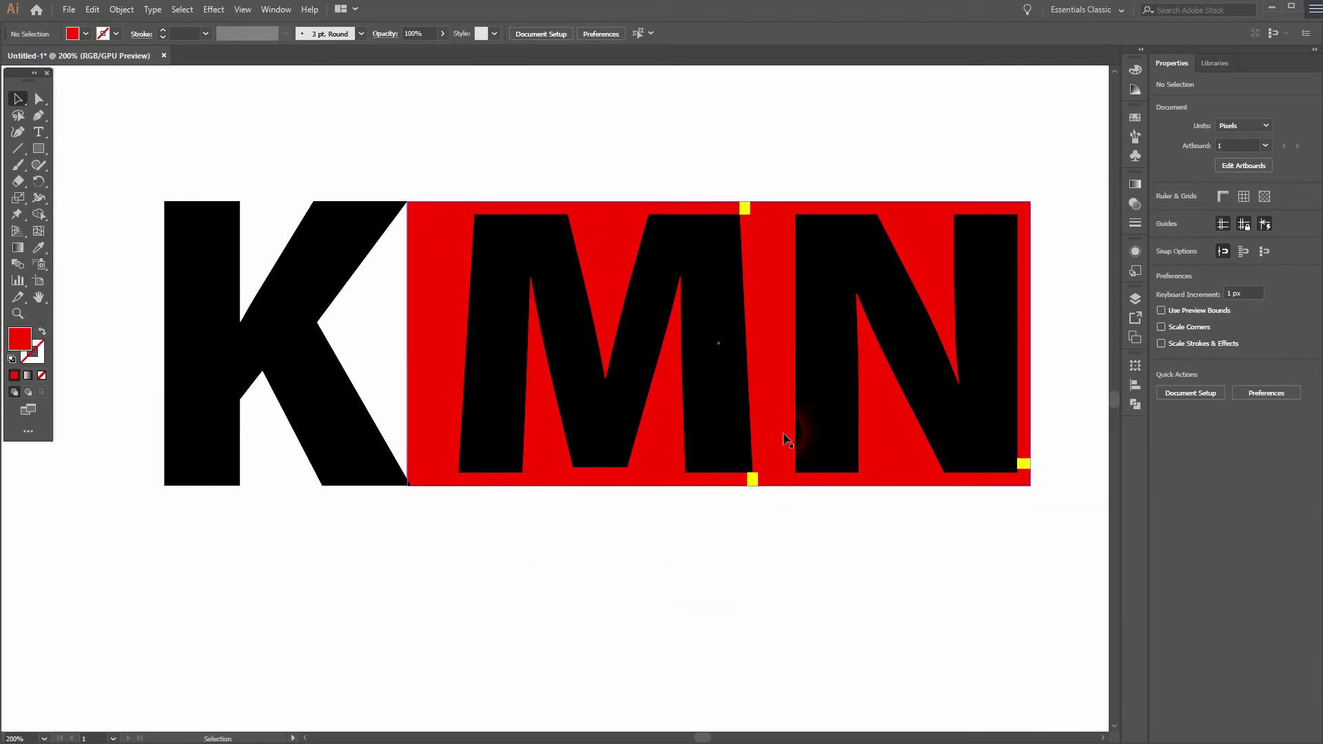
pyautogui.click(507, 534)
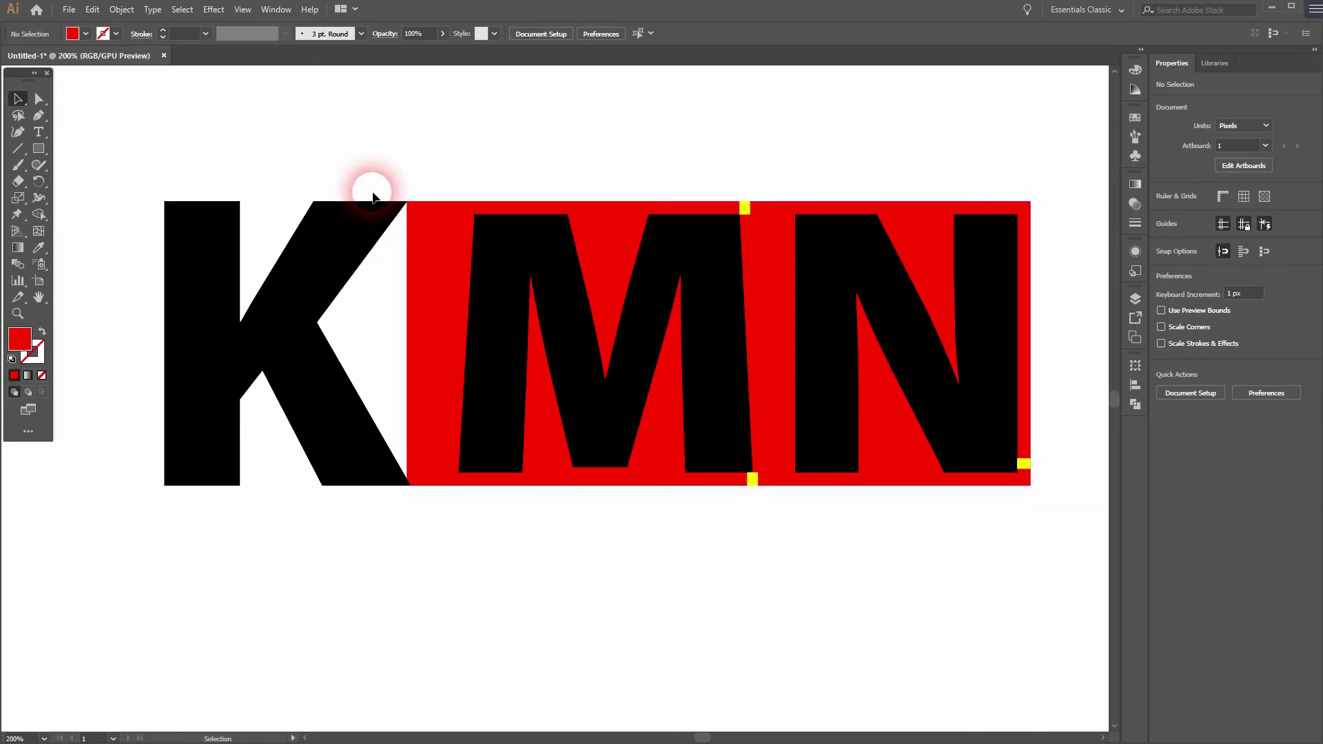
pyautogui.moveTo(466, 532)
pyautogui.mouseDown()
pyautogui.moveTo(688, 453)
pyautogui.moveTo(1050, 213)
pyautogui.mouseUp()
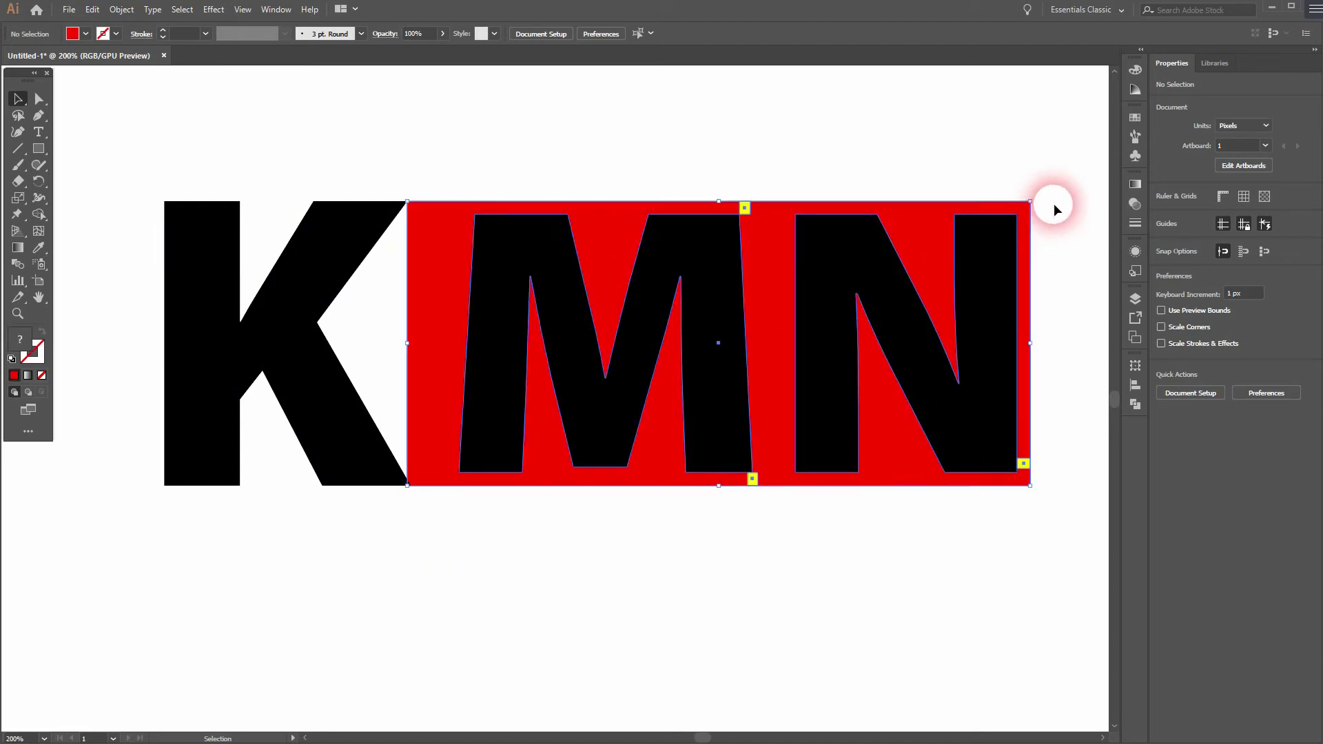
pyautogui.press('Left')
pyautogui.press('Left')
pyautogui.press('Left')
pyautogui.press('Left')
pyautogui.press('Left')
# - Move a yellow square to where the K meets the red block
pyautogui.click(598, 510)
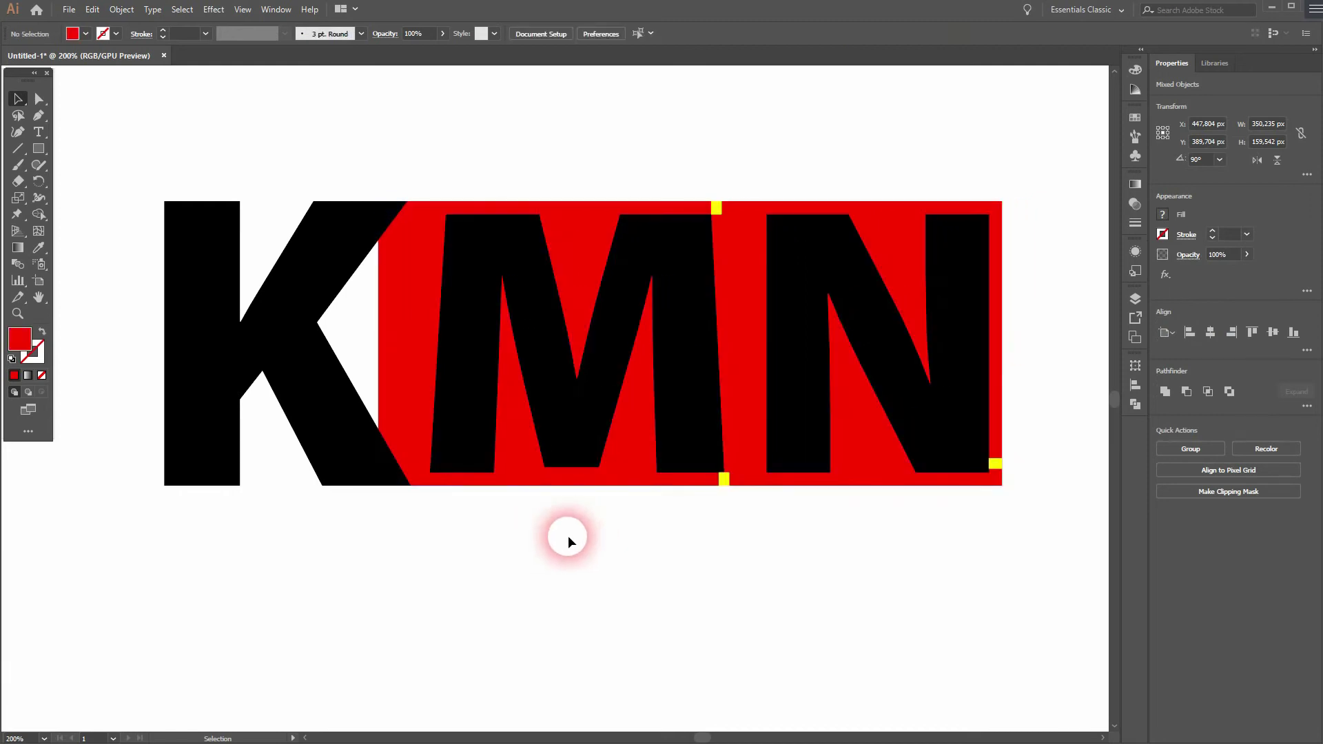
pyautogui.click(724, 479)
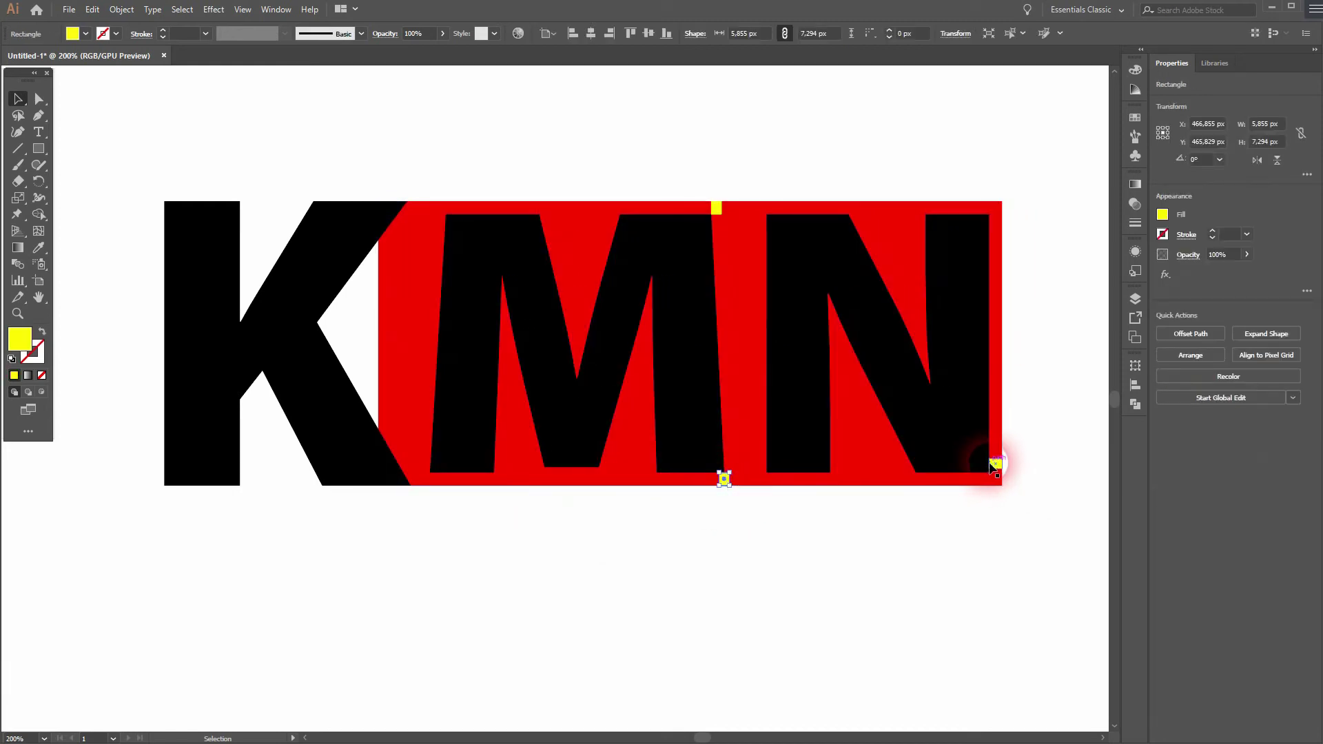
pyautogui.moveTo(994, 465); pyautogui.dragTo(426, 501)
pyautogui.scroll(1, 426, 500)
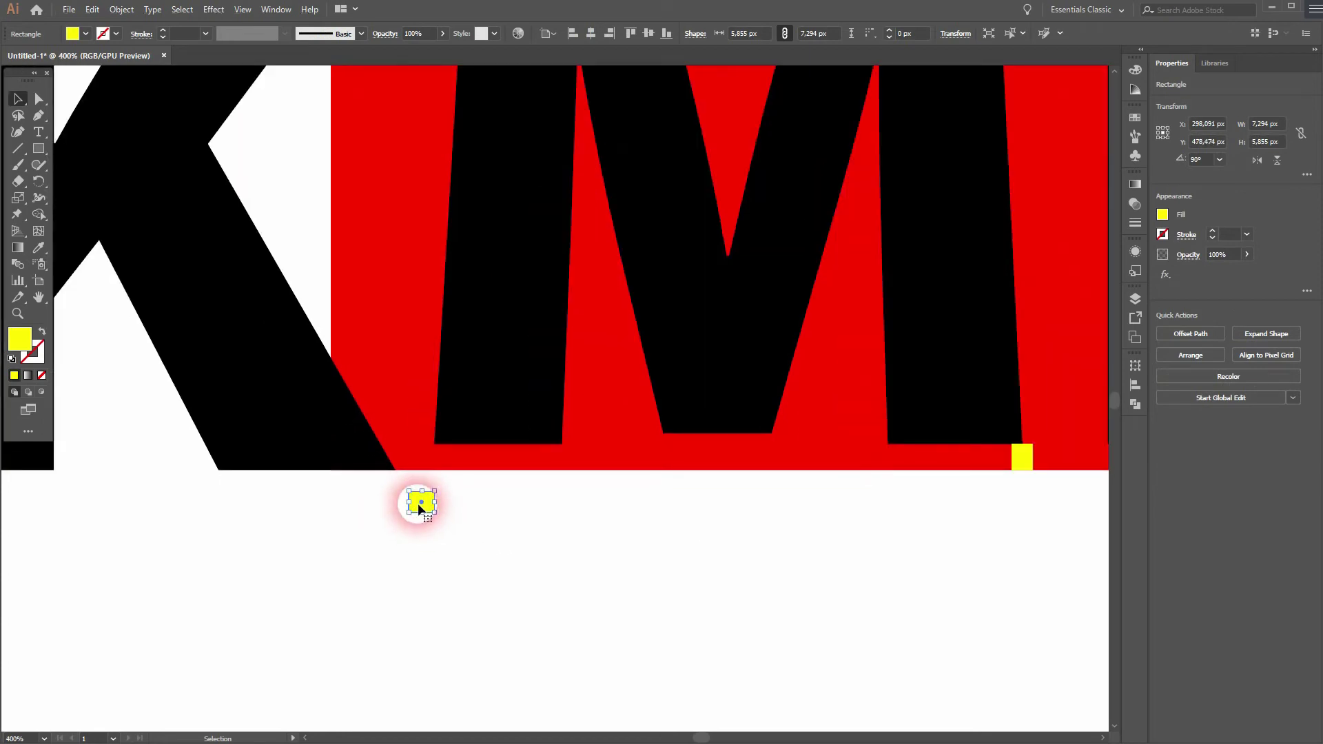
pyautogui.click(458, 528)
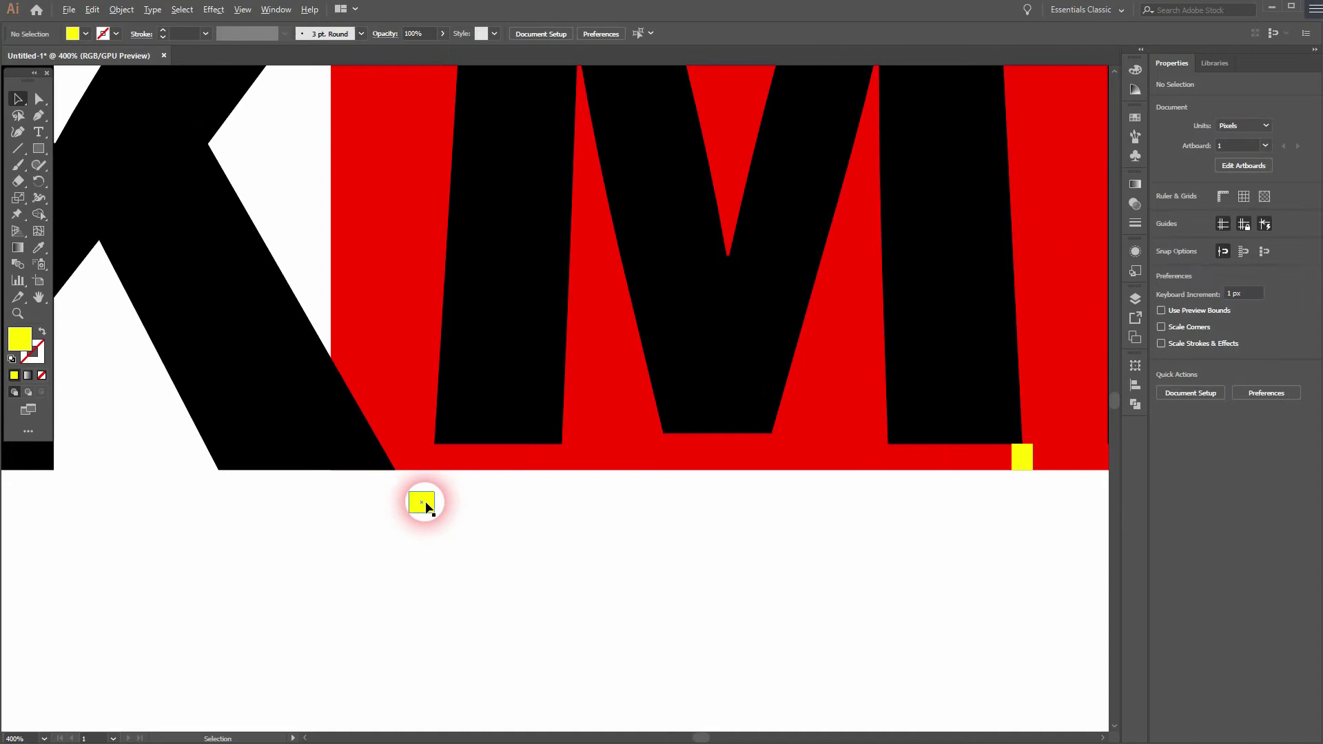
pyautogui.scroll(3, 423, 503)
pyautogui.click(412, 507)
pyautogui.moveTo(422, 507); pyautogui.dragTo(381, 386)
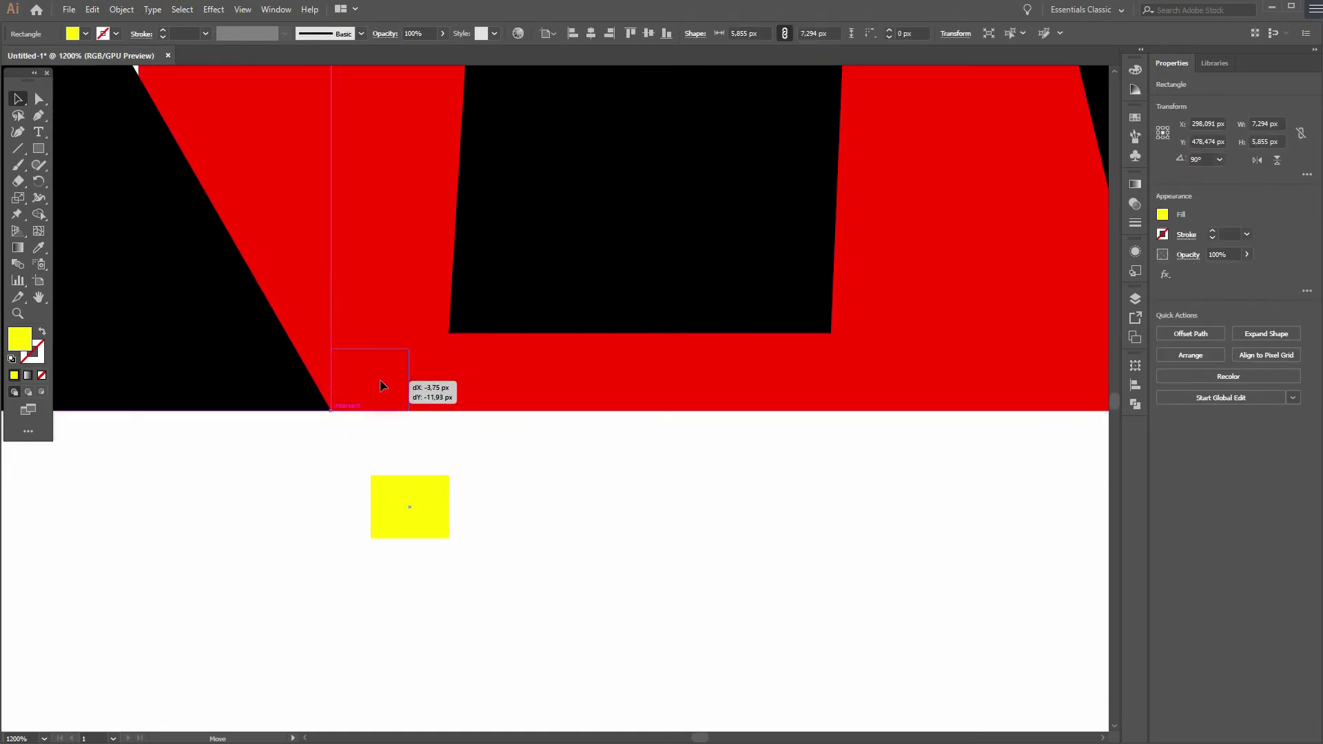
pyautogui.moveTo(381, 386); pyautogui.dragTo(381, 386)
pyautogui.scroll(-3, 393, 430)
pyautogui.scroll(-3, 404, 437)
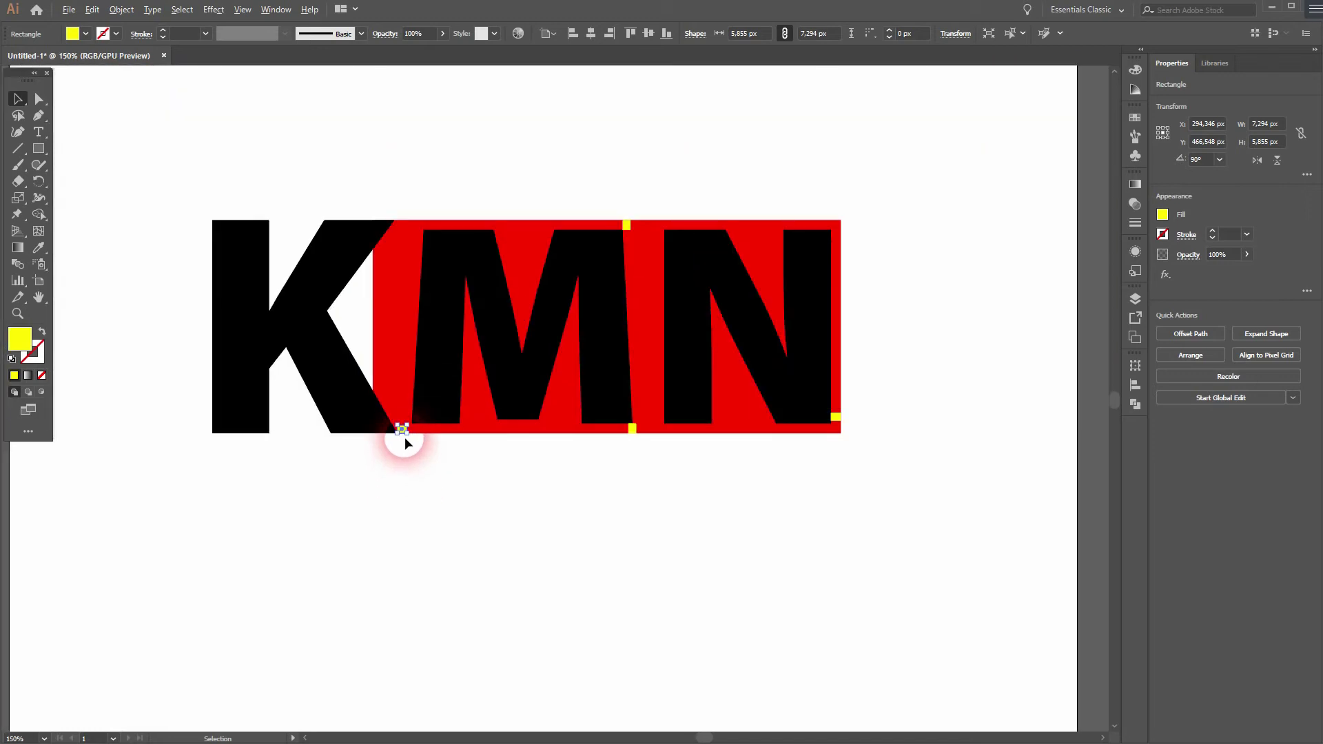
# - Nudge the red block with the M and N slightly further left
pyautogui.moveTo(444, 470); pyautogui.dragTo(900, 186)
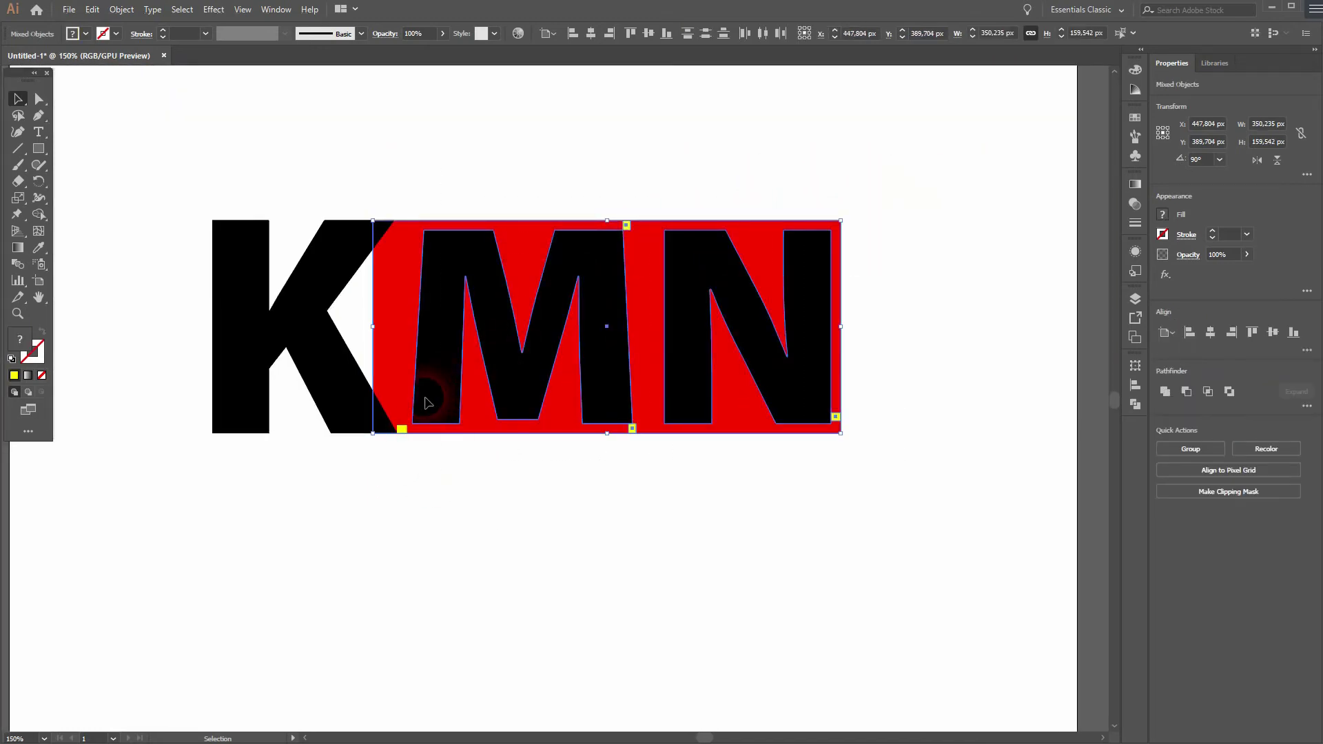
pyautogui.moveTo(424, 403); pyautogui.dragTo(419, 403)
pyautogui.click(403, 538)
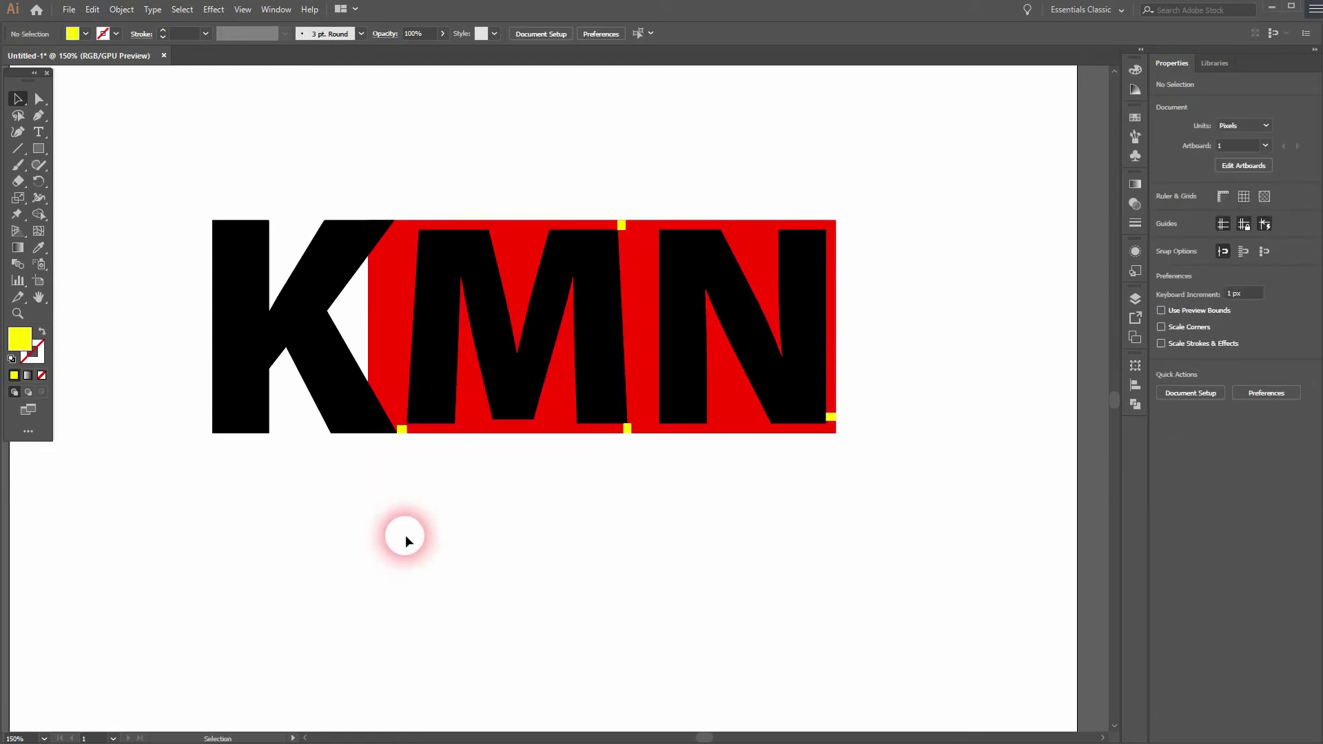
pyautogui.click(377, 338)
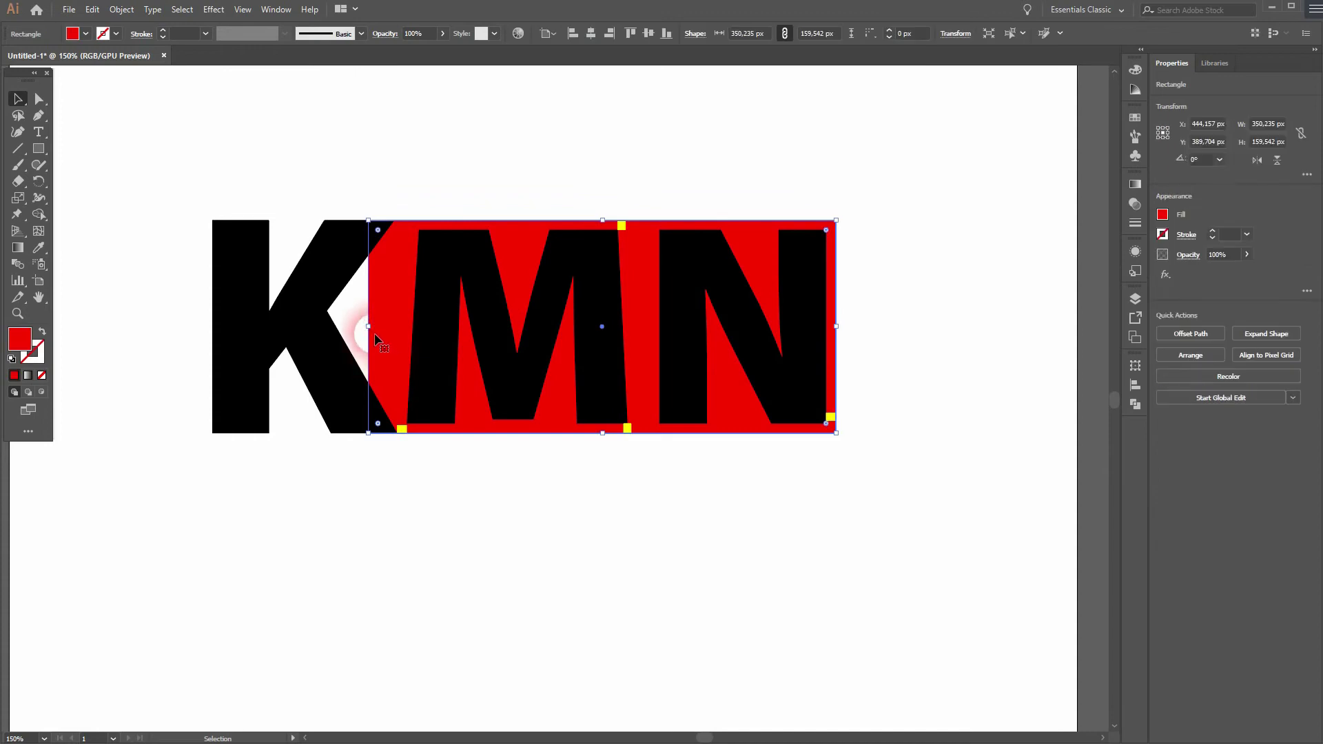
# - Extend the red rectangle's left edge under the K and delete the yellow marker squares
pyautogui.moveTo(373, 331); pyautogui.dragTo(330, 333)
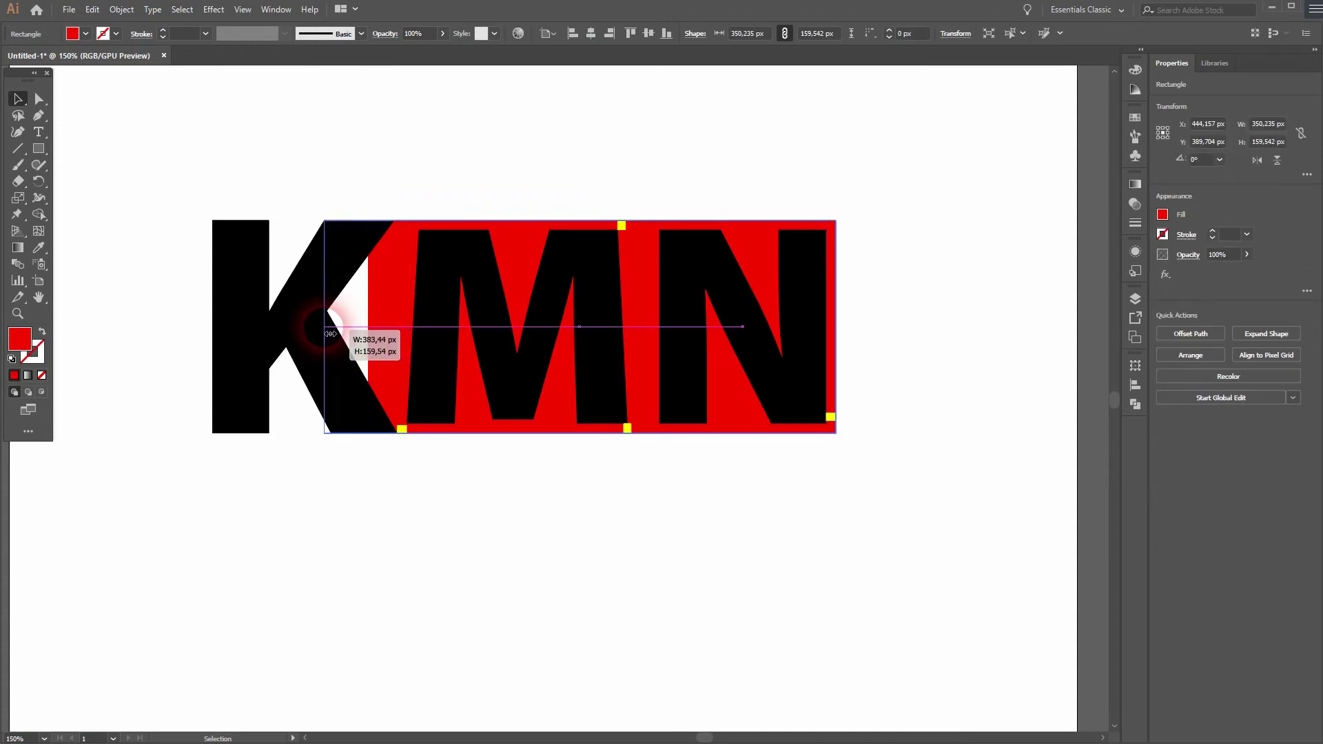
pyautogui.click(368, 485)
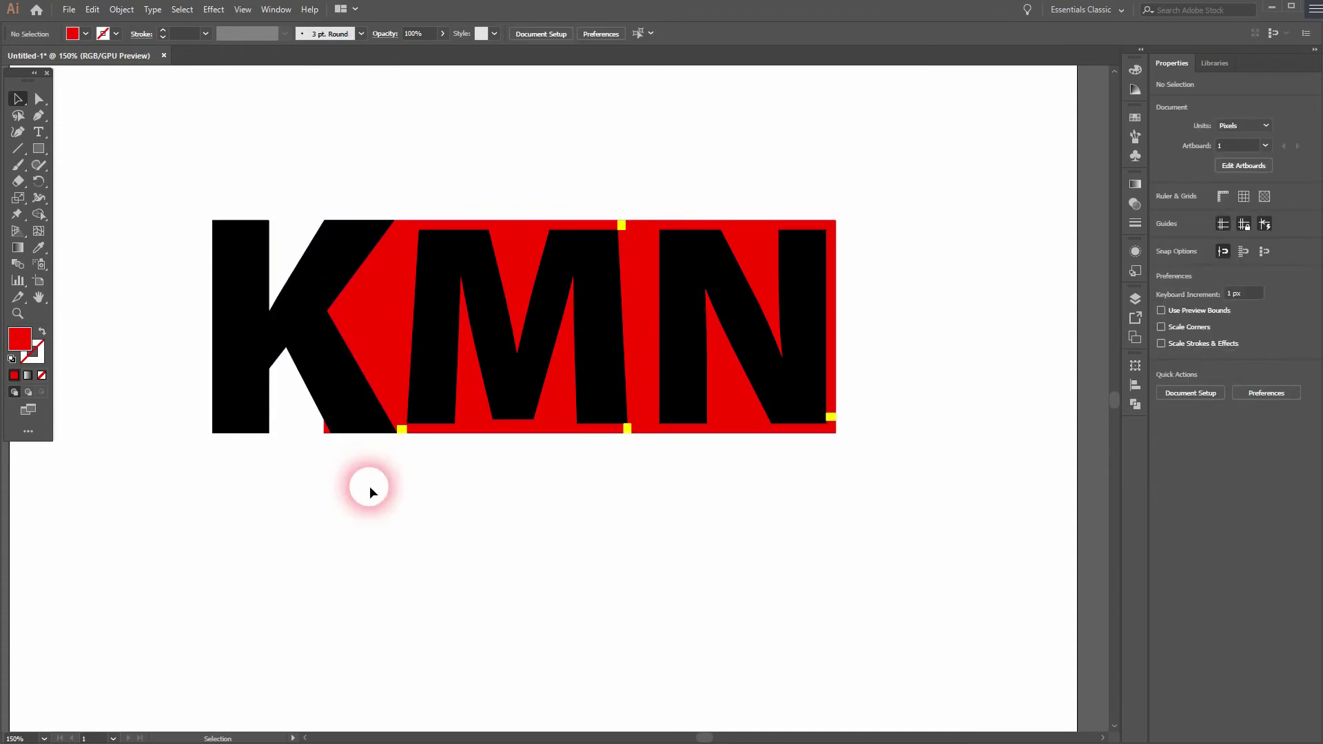
pyautogui.click(401, 430)
pyautogui.click(632, 432)
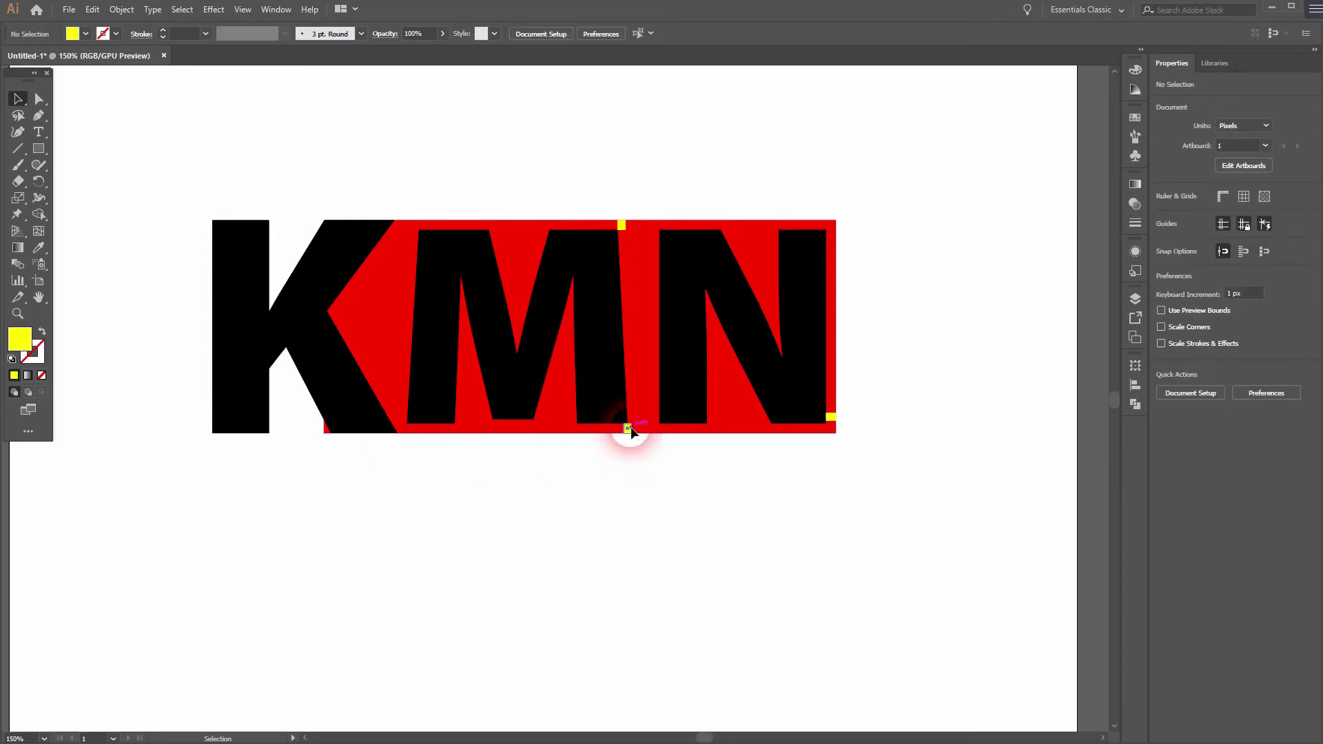
pyautogui.moveTo(631, 432); pyautogui.dragTo(620, 216)
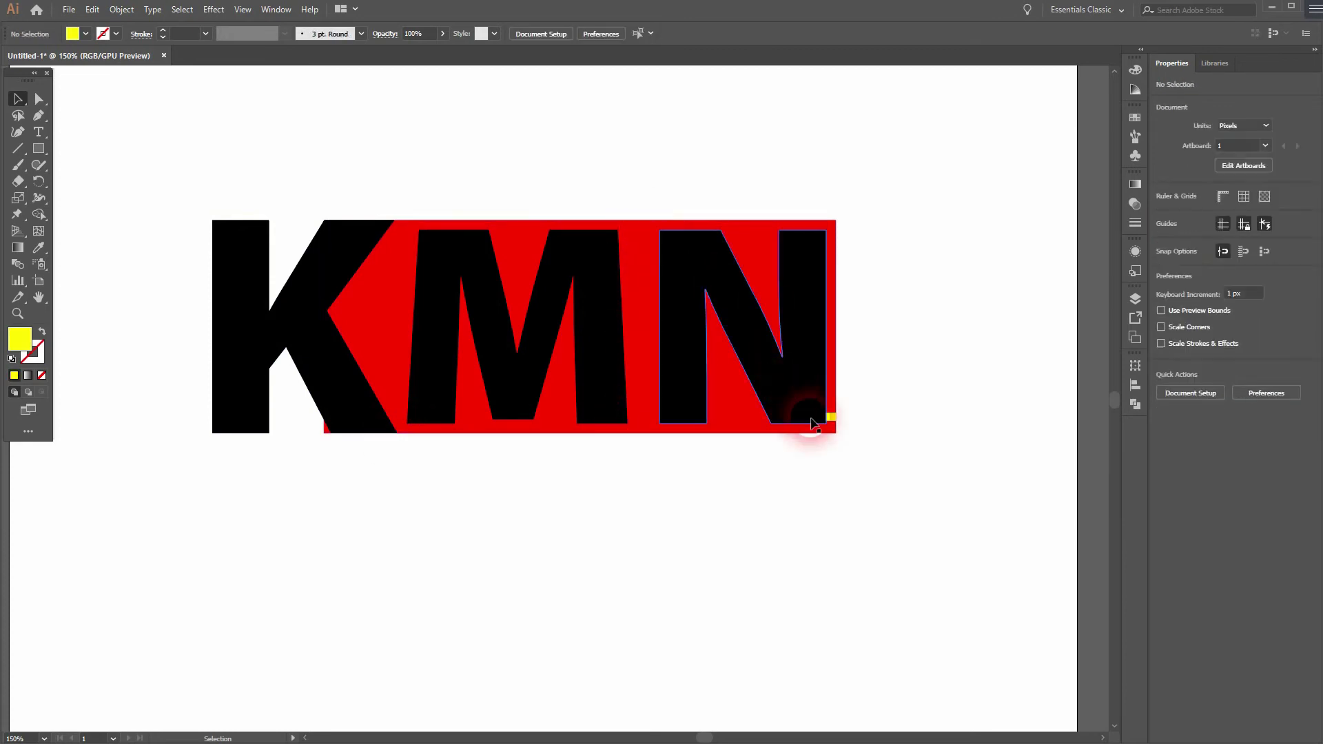
pyautogui.click(833, 416)
pyautogui.press('Delete')
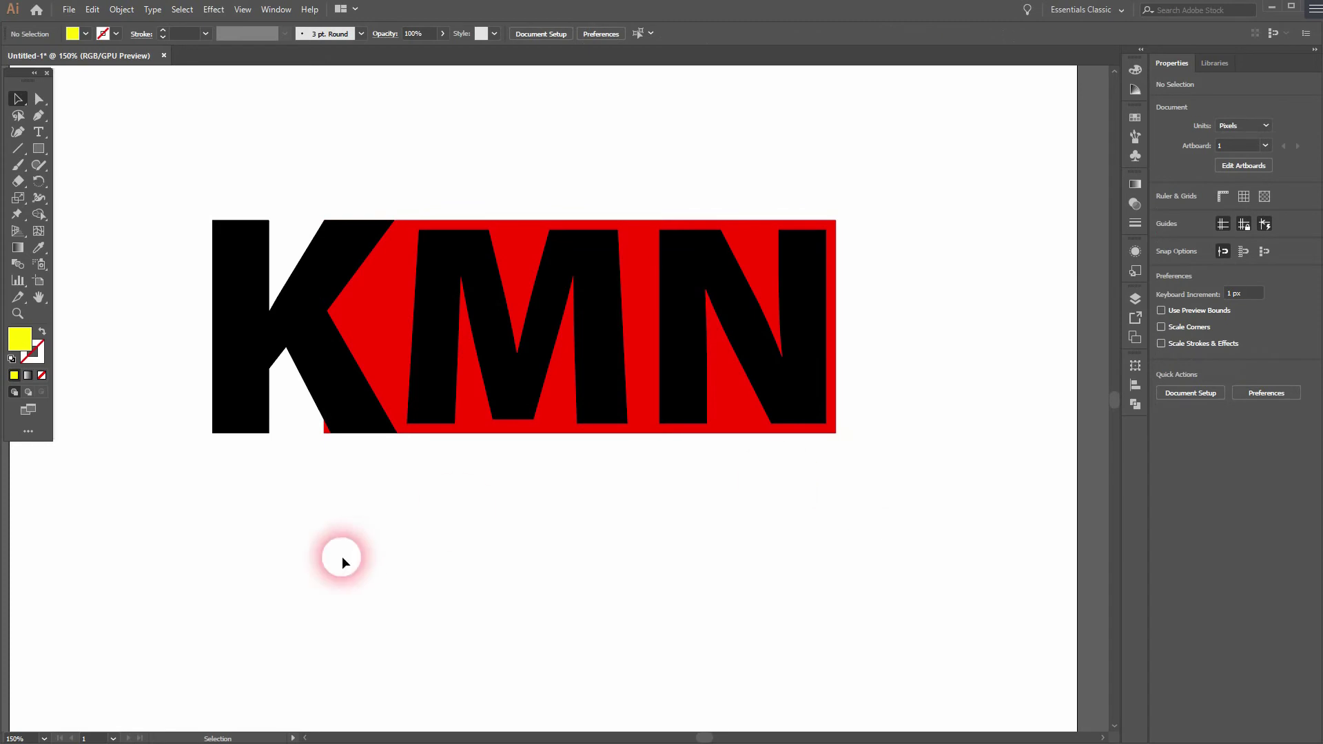
# - Apply Offset Path to the K with an 8 px offset, previewed before confirming
pyautogui.click(237, 355)
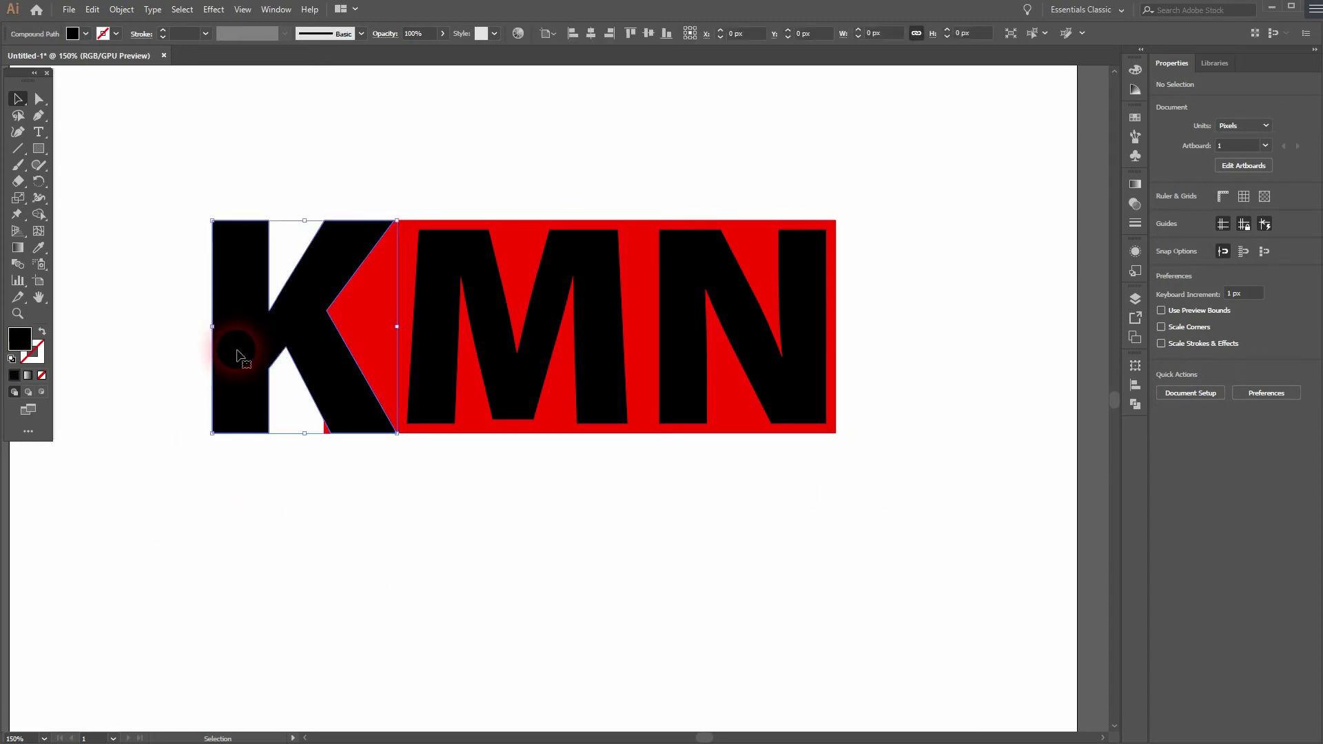
pyautogui.click(121, 10)
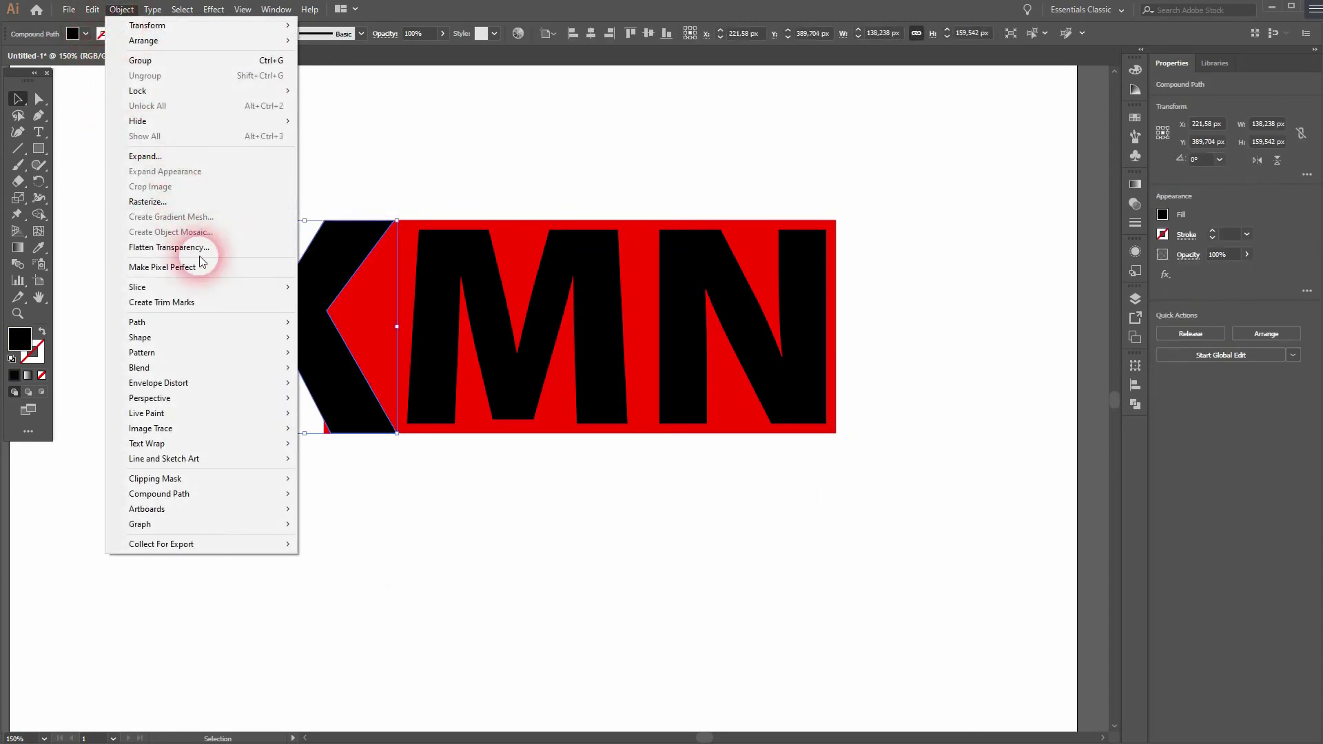
pyautogui.moveTo(197, 321)
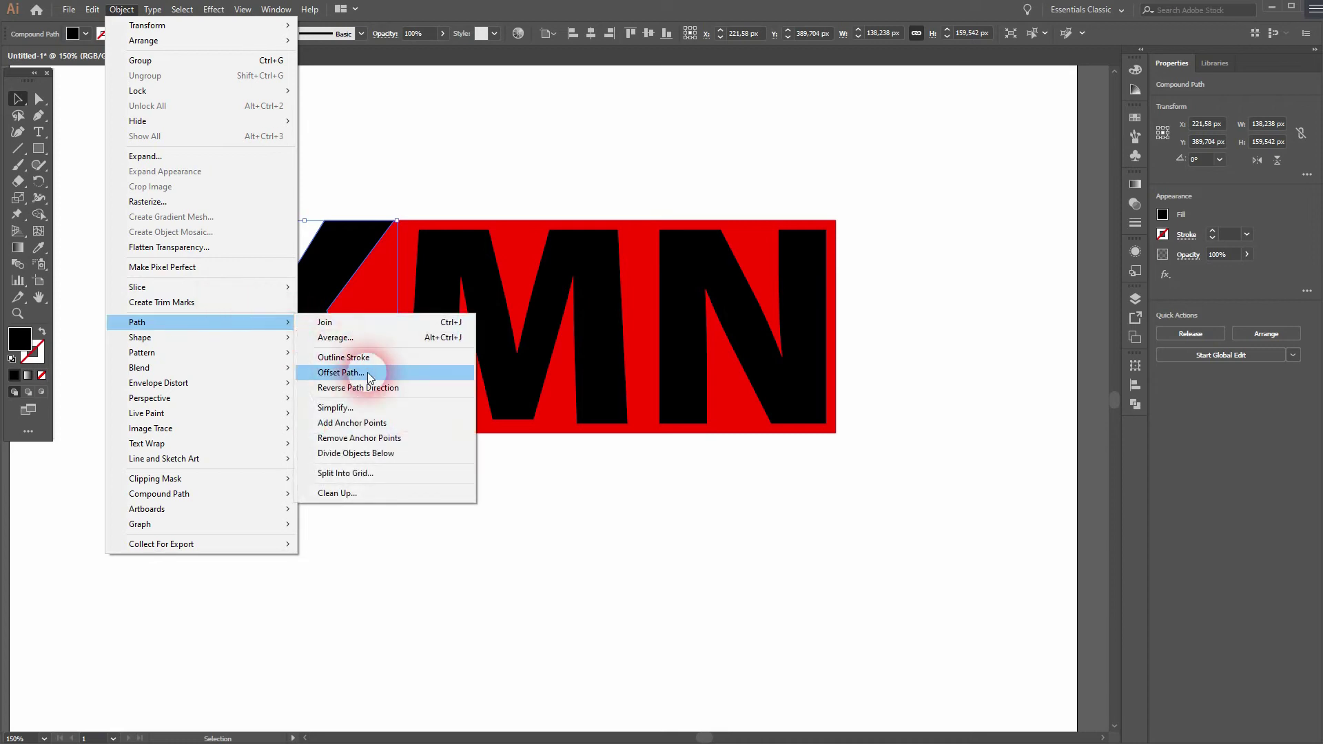
pyautogui.click(385, 371)
pyautogui.click(981, 319)
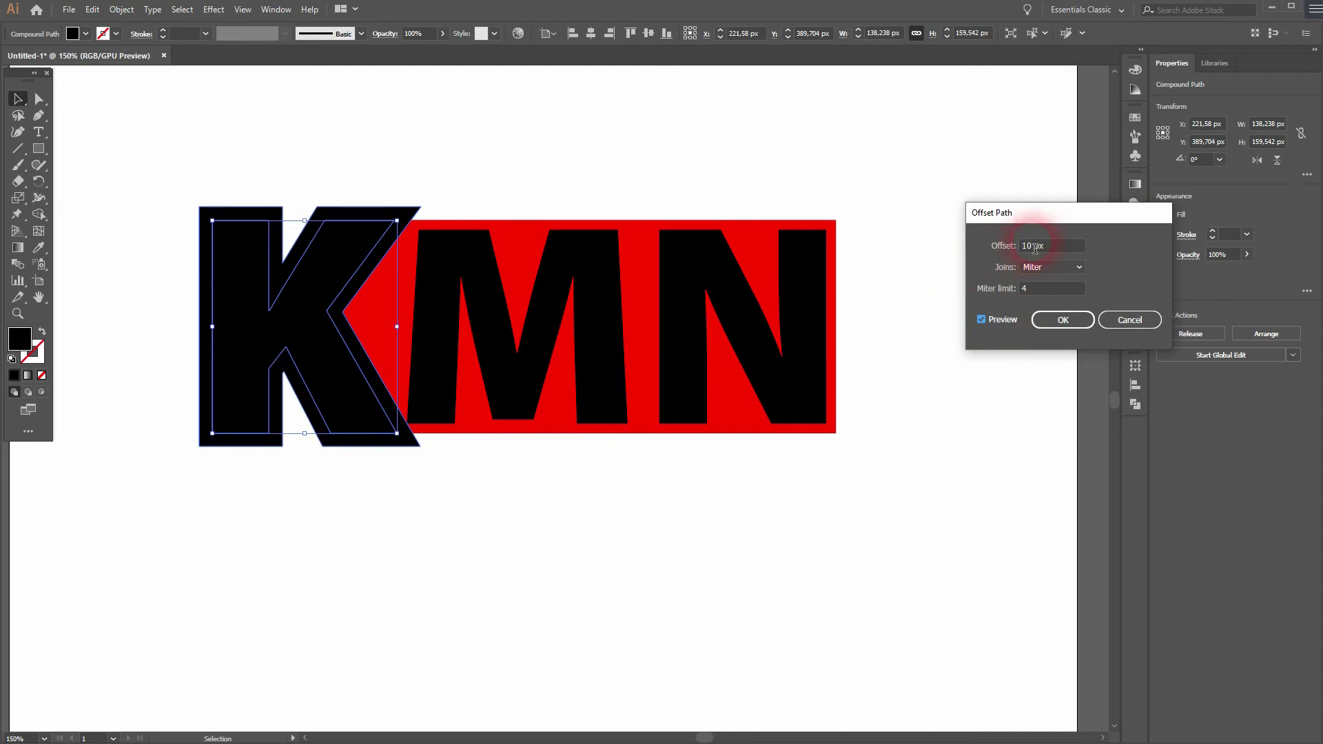
pyautogui.write('8')
pyautogui.click(889, 321)
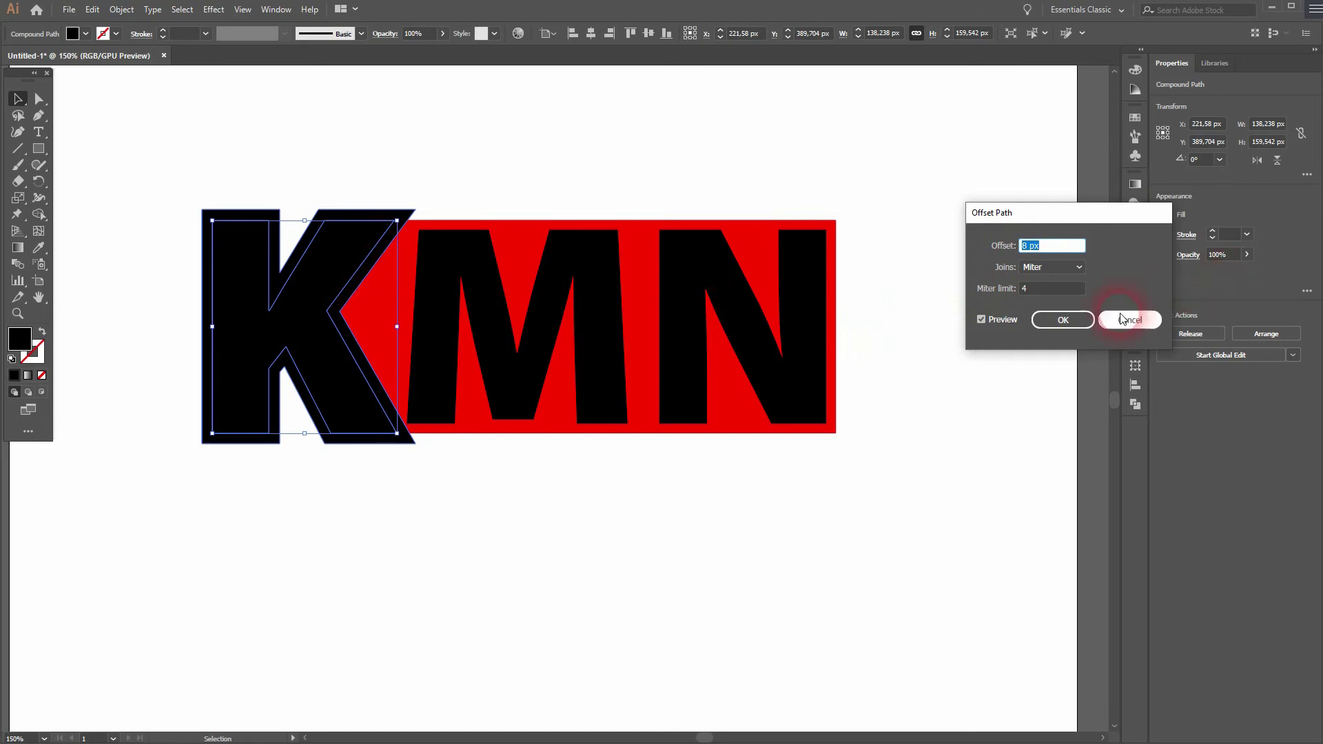
pyautogui.click(1060, 320)
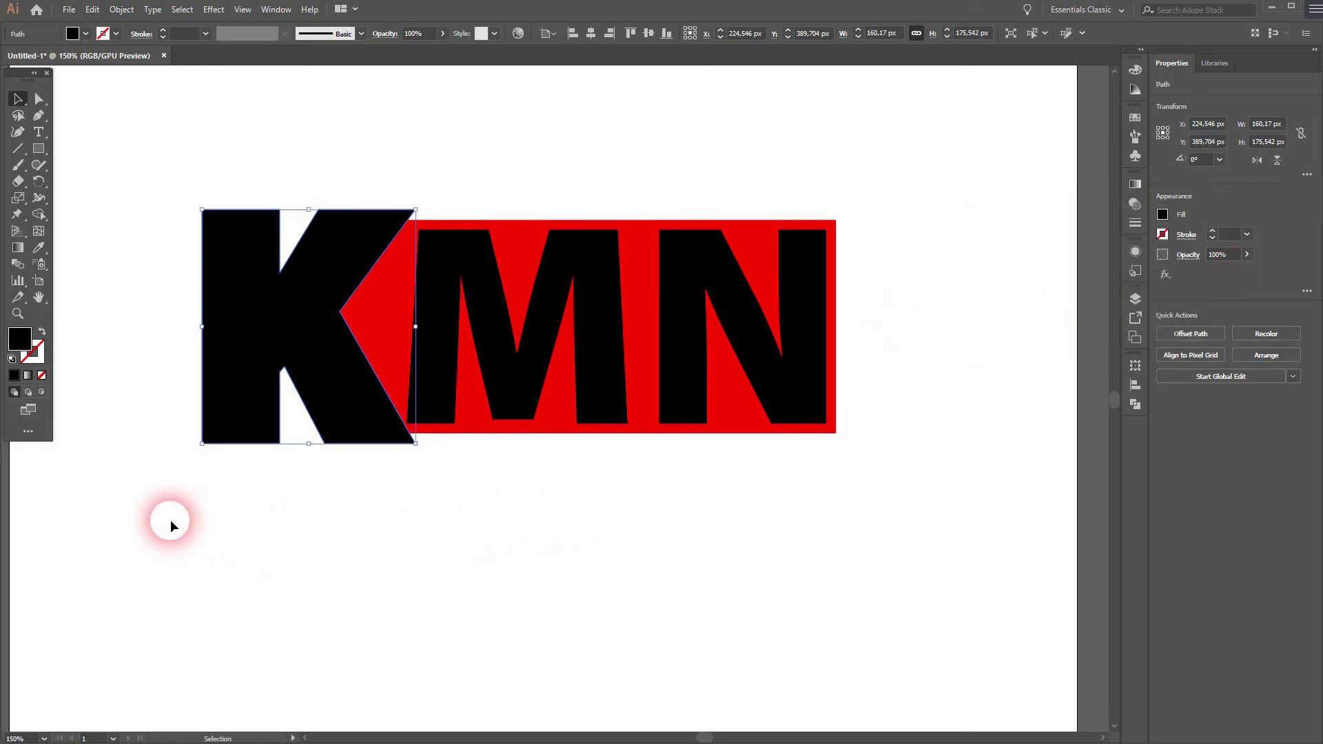
# - With Shape Builder, delete the K's outer offset outline and sliver, merging its right strip
pyautogui.moveTo(153, 490); pyautogui.dragTo(874, 175)
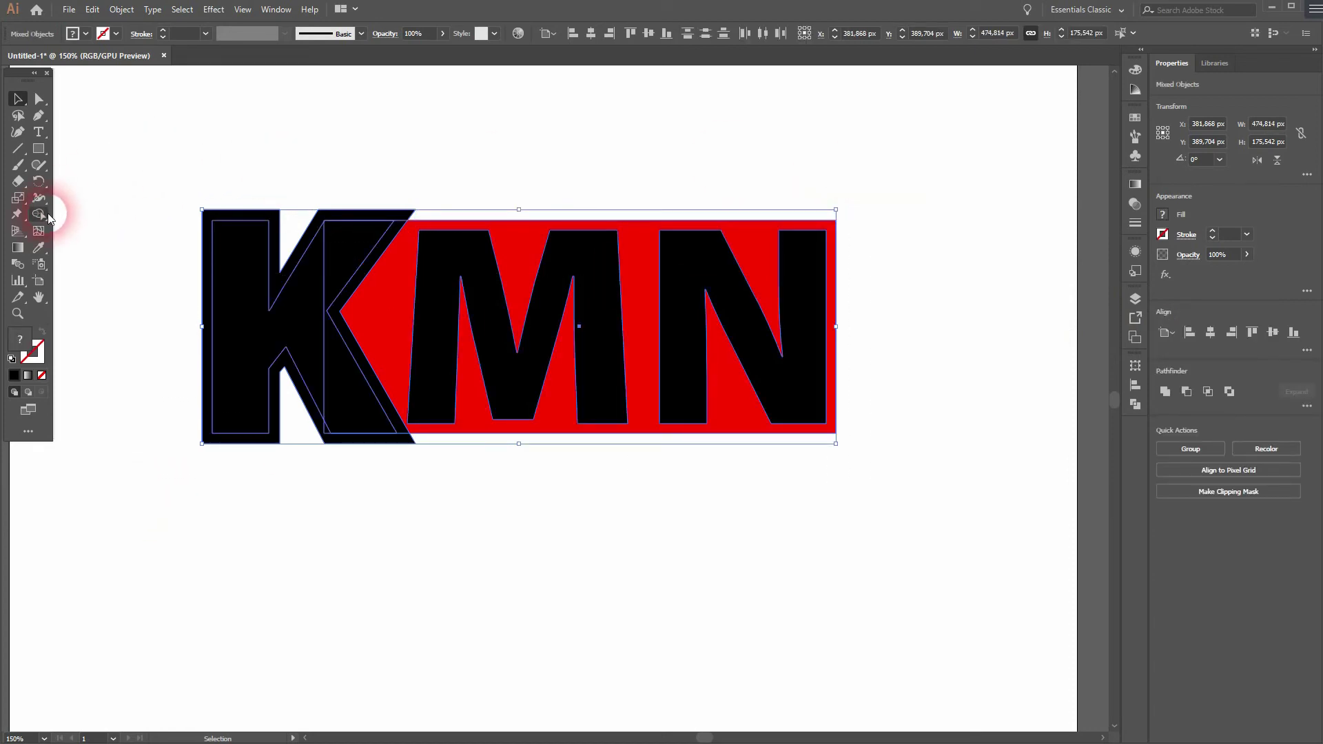
pyautogui.moveTo(38, 214); pyautogui.dragTo(102, 224)
pyautogui.scroll(2, 325, 281)
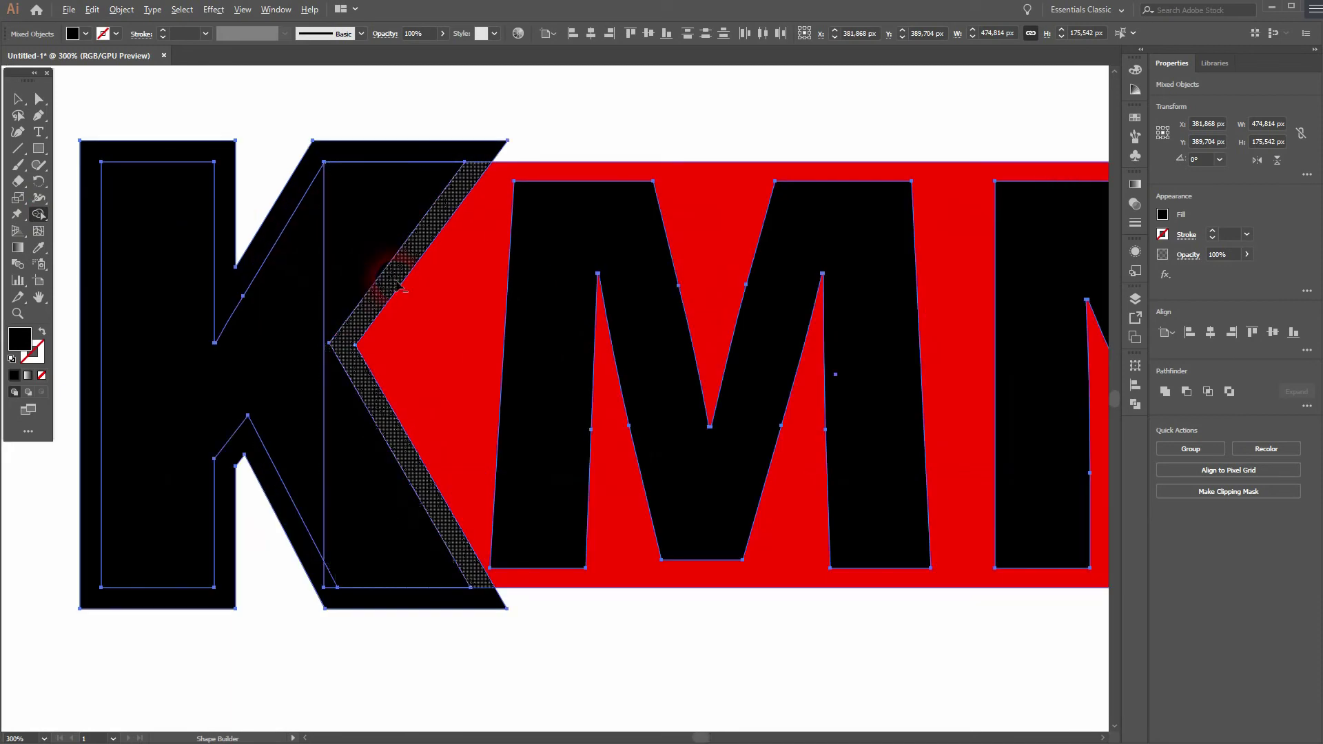
pyautogui.keyDown('alt'); pyautogui.click(468, 177); pyautogui.keyUp('alt')
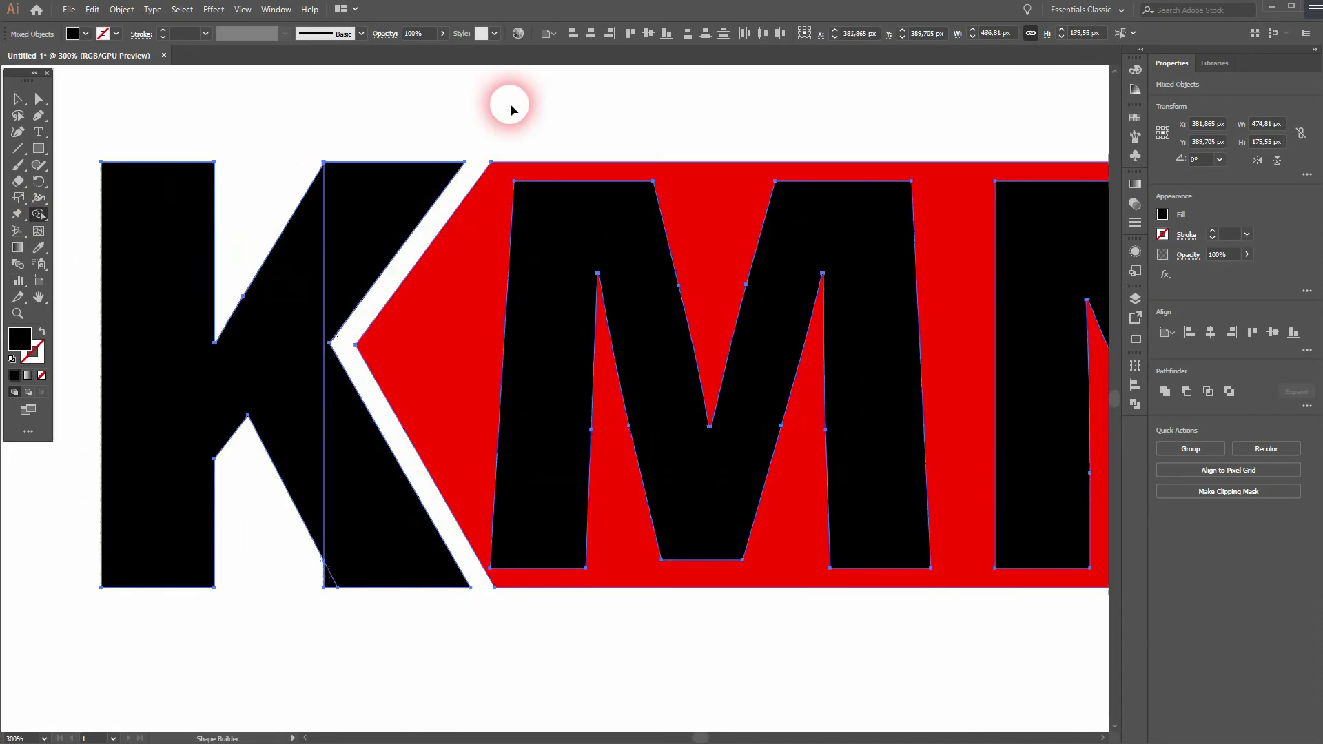
pyautogui.keyDown('alt'); pyautogui.click(325, 579); pyautogui.keyUp('alt')
pyautogui.moveTo(370, 553); pyautogui.dragTo(383, 227)
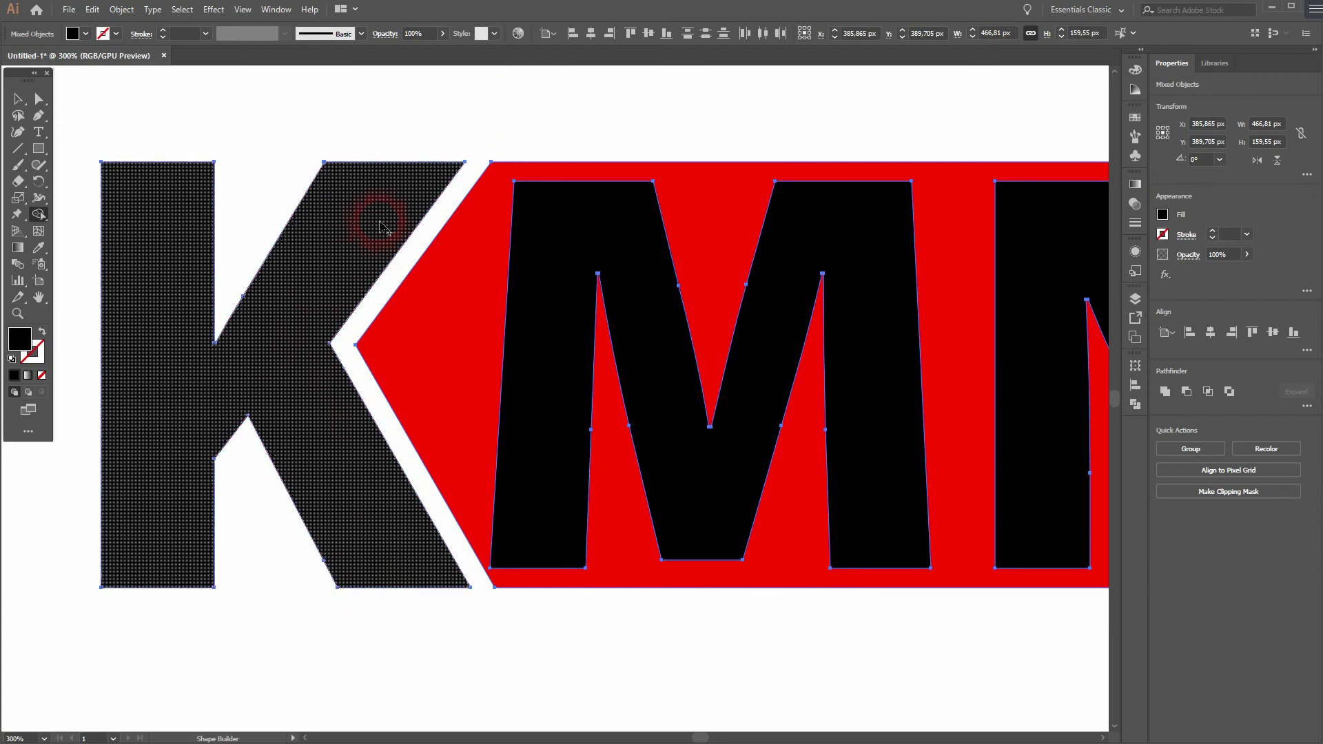
pyautogui.hotkey('ctrl', '0')
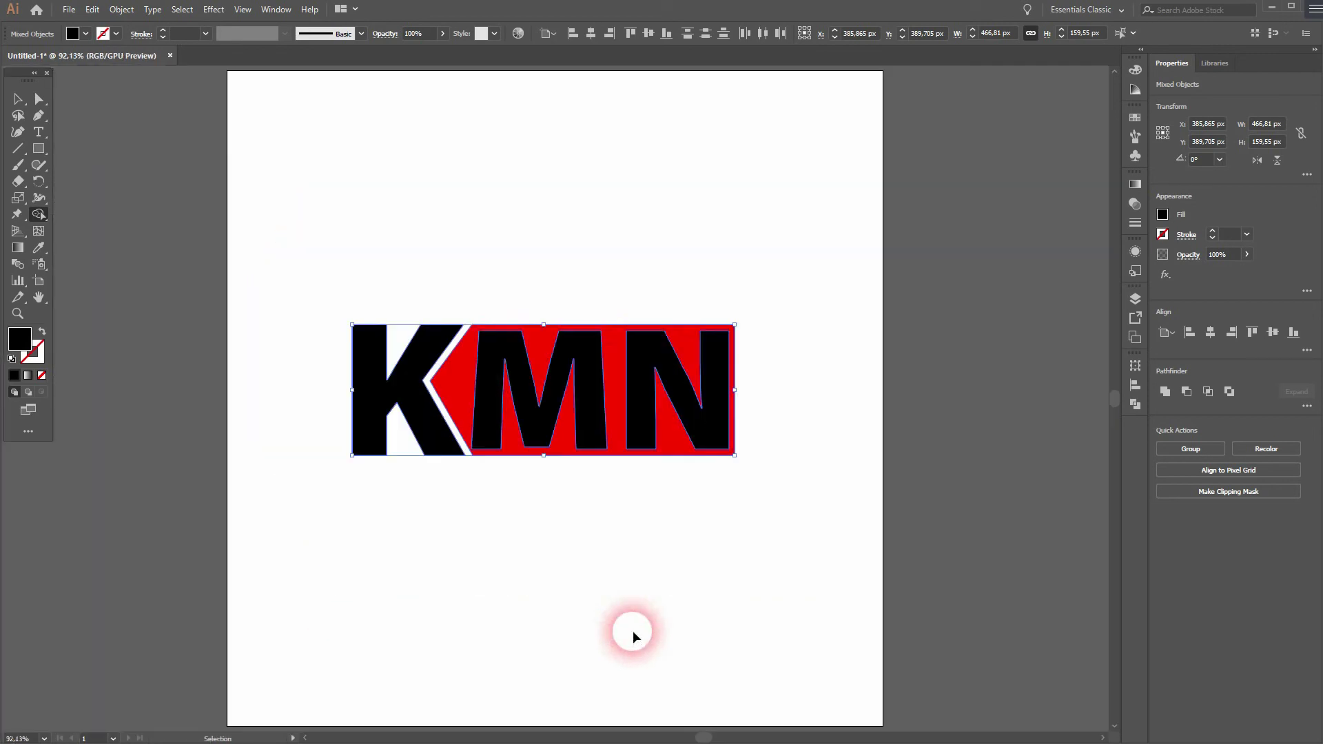
pyautogui.click(18, 98)
pyautogui.click(485, 590)
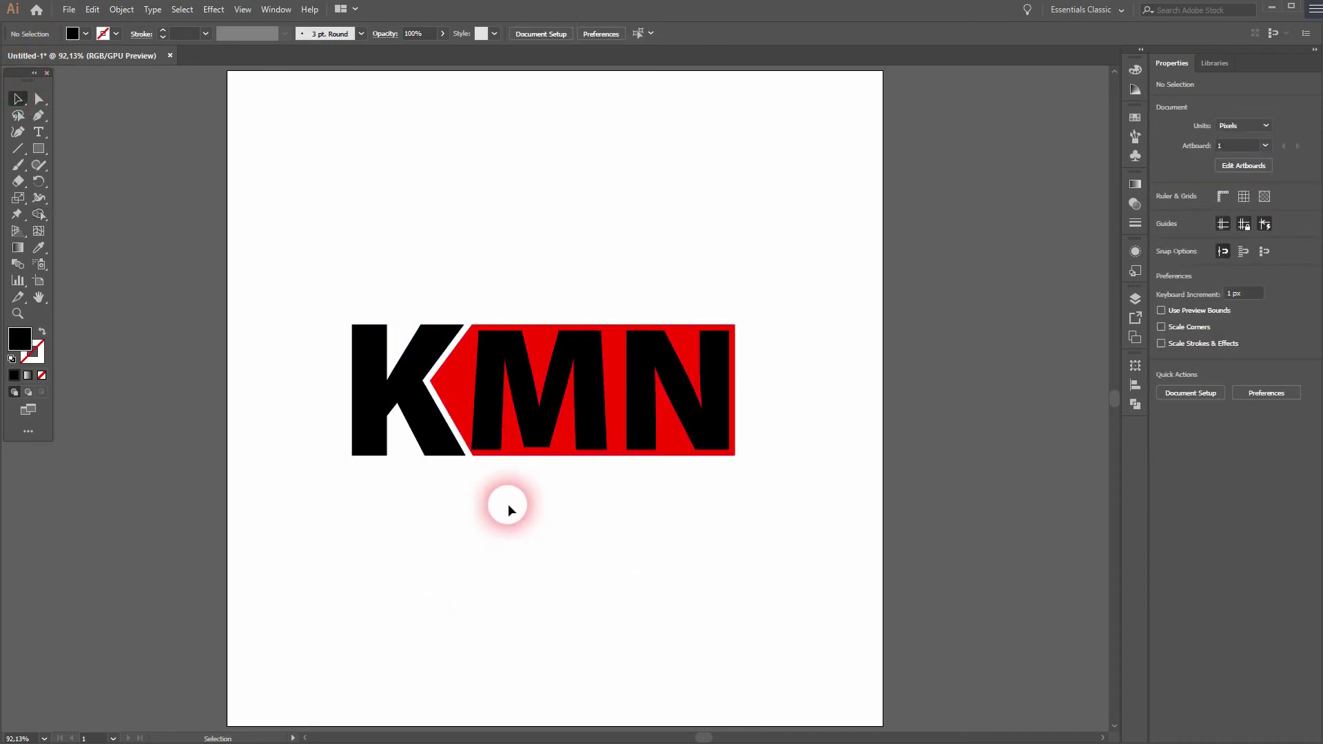
pyautogui.scroll(3, 472, 444)
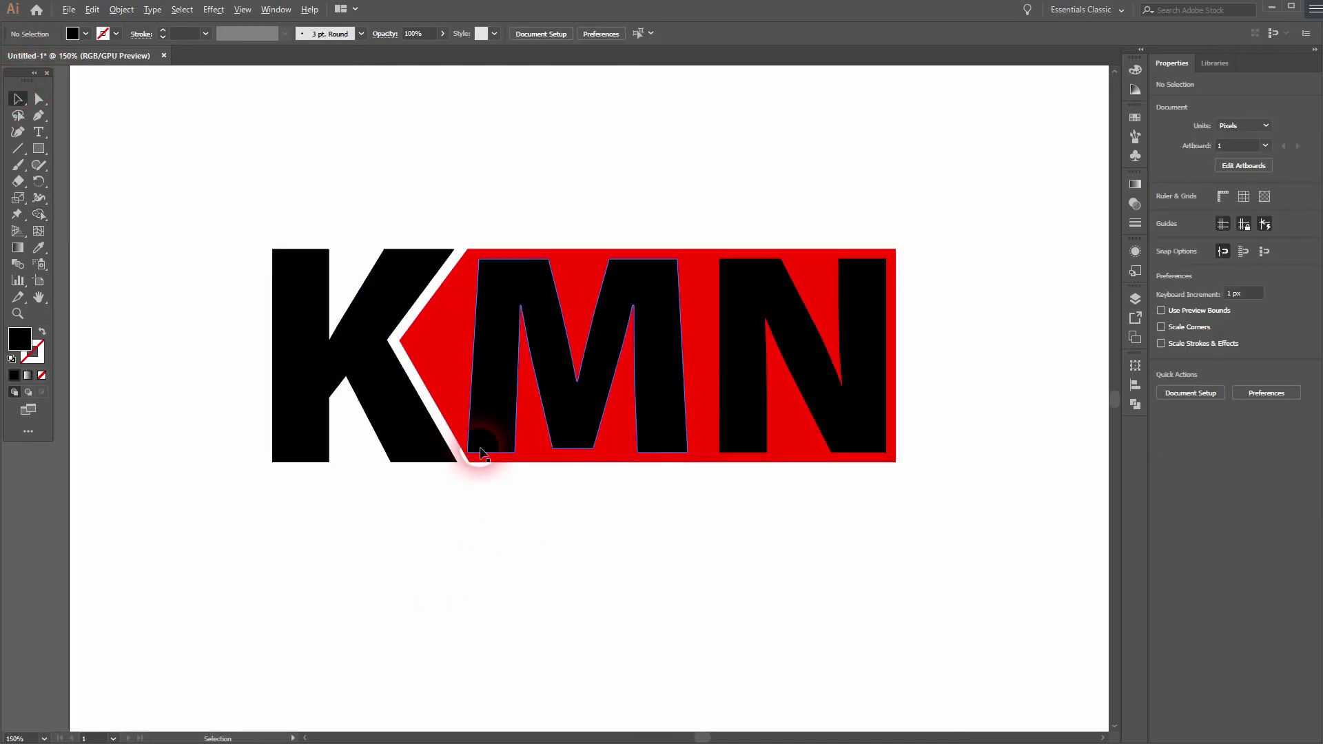
pyautogui.scroll(2, 458, 458)
pyautogui.click(565, 550)
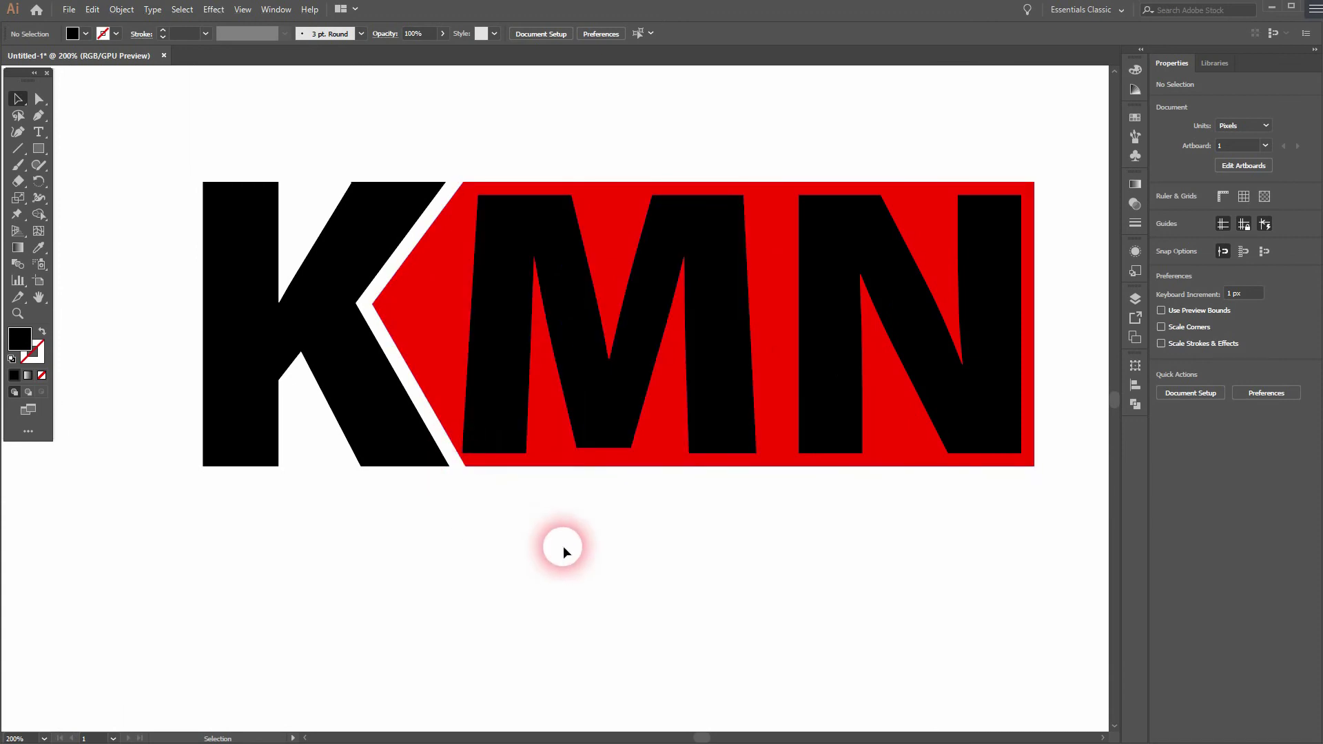
pyautogui.moveTo(585, 547); pyautogui.dragTo(508, 575)
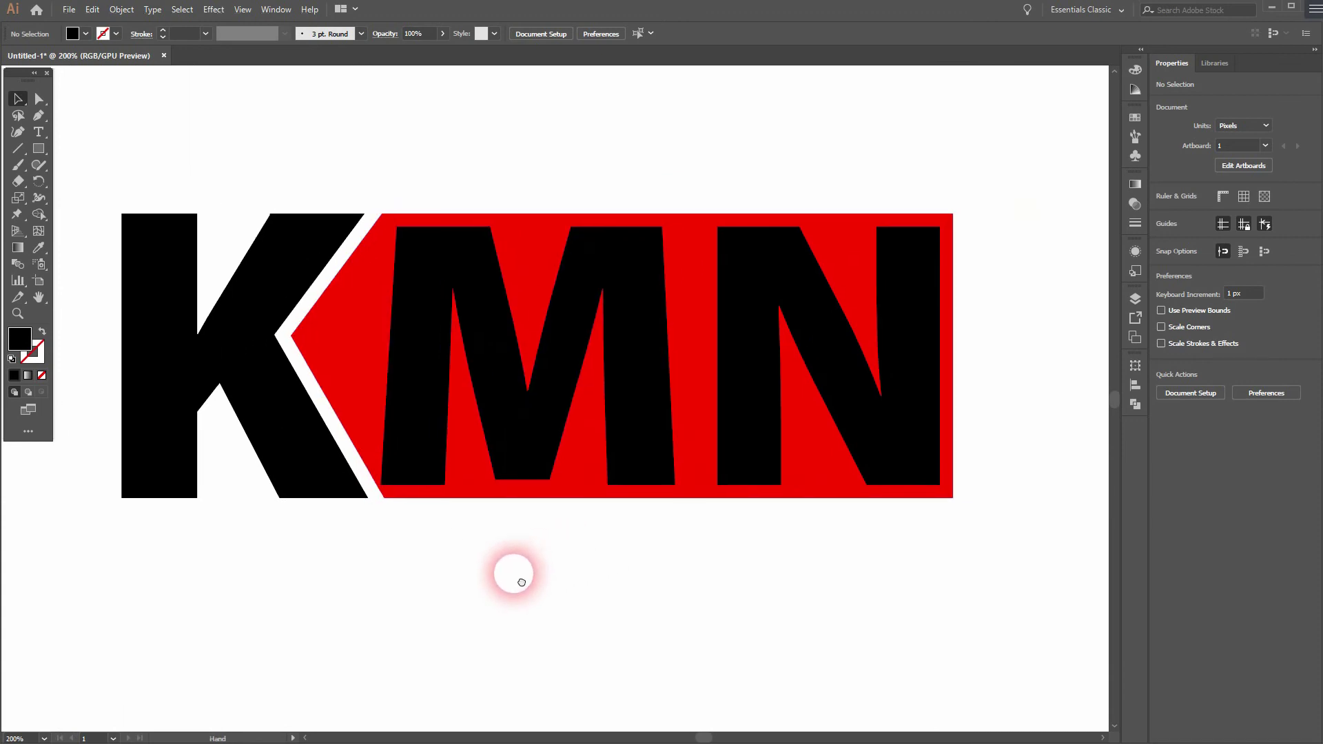
# - Fill the K with orange
pyautogui.click(236, 407)
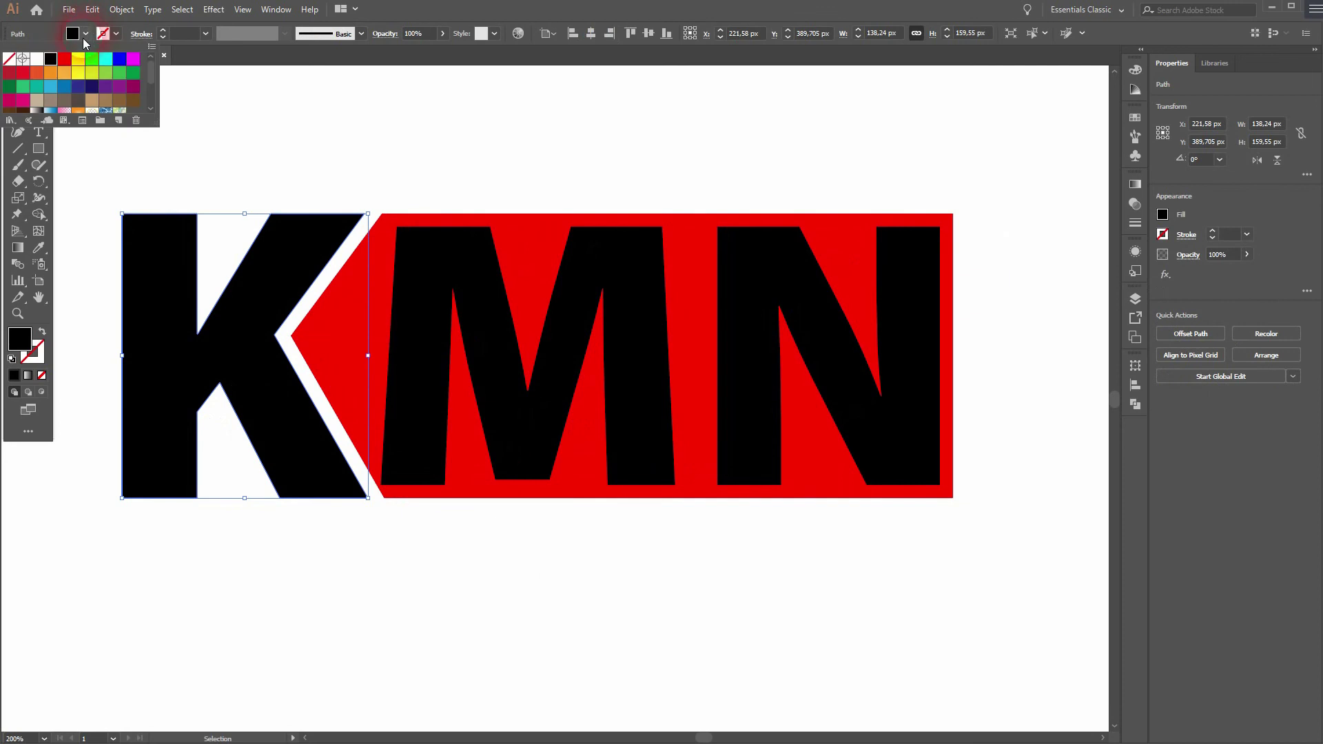
pyautogui.click(50, 73)
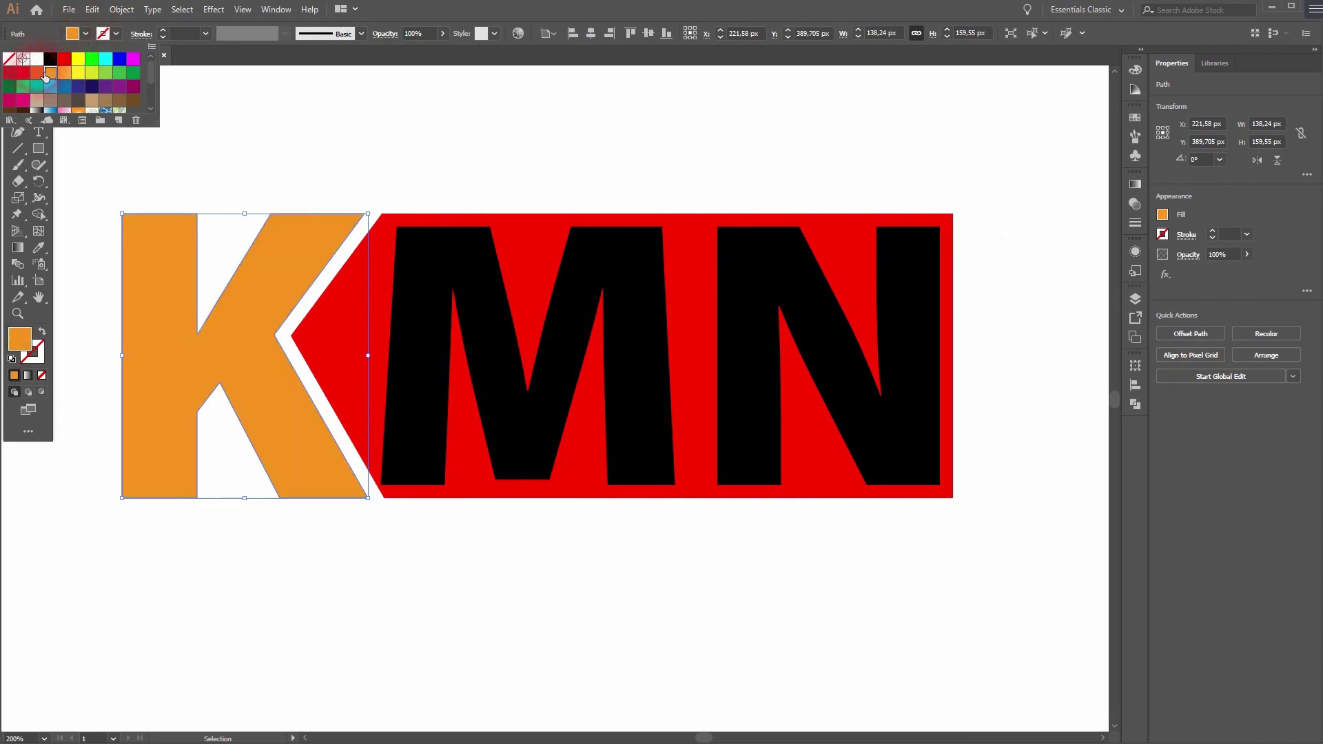
pyautogui.click(532, 563)
pyautogui.click(514, 541)
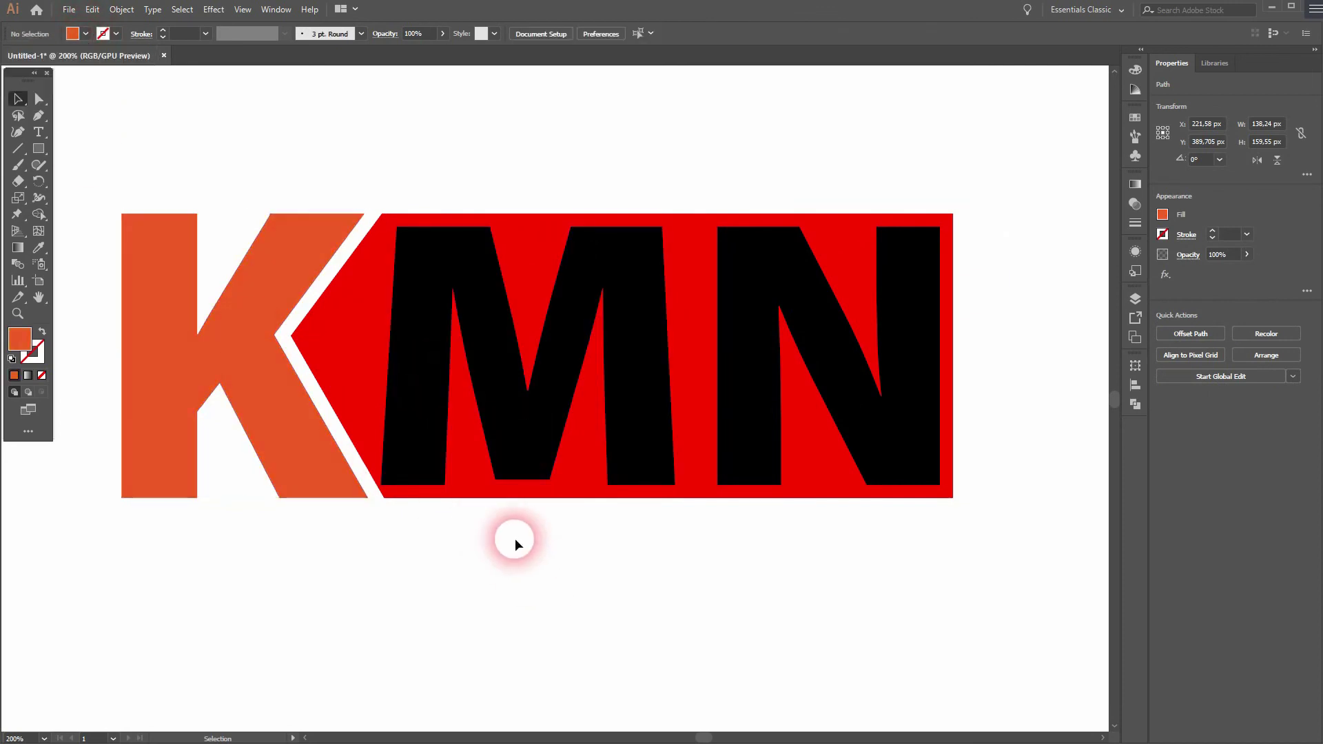
# - Fill the M and N letters with white
pyautogui.click(363, 349)
pyautogui.click(610, 413)
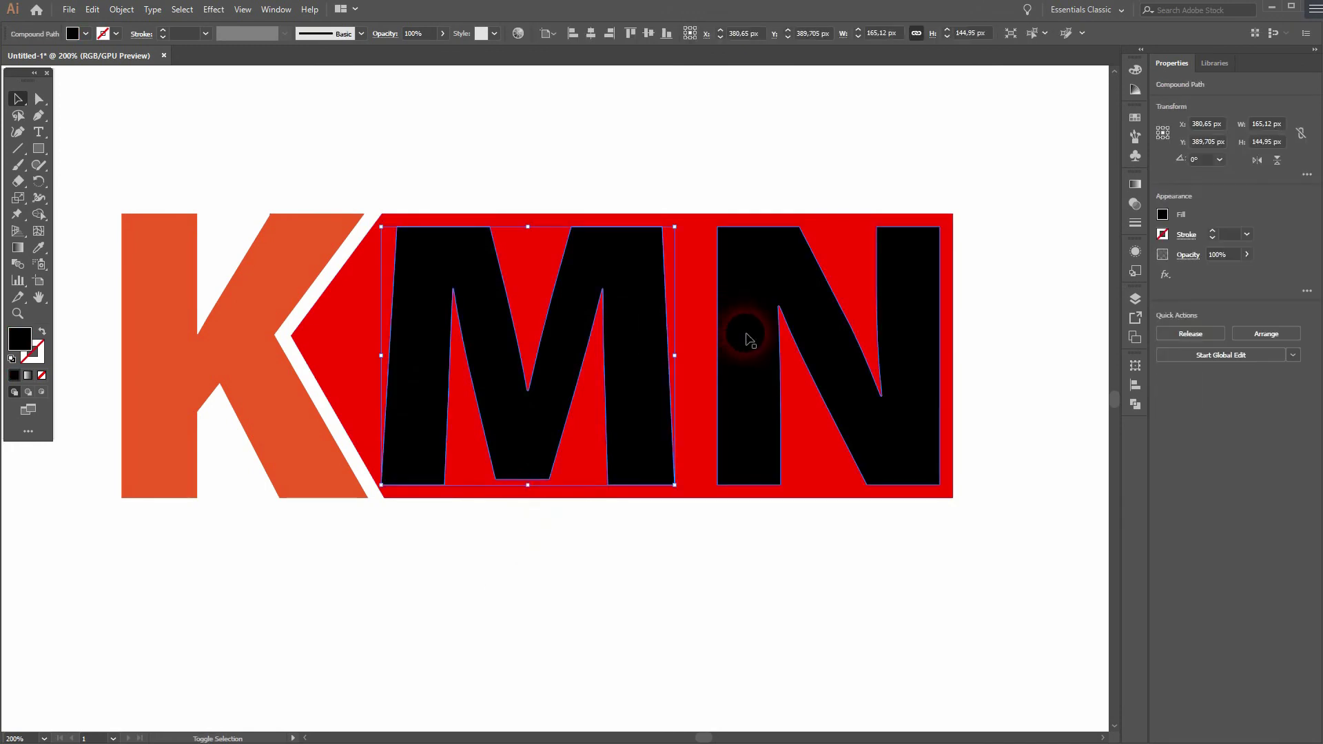
pyautogui.keyDown('shift'); pyautogui.click(748, 340); pyautogui.keyUp('shift')
pyautogui.click(74, 33)
pyautogui.click(37, 59)
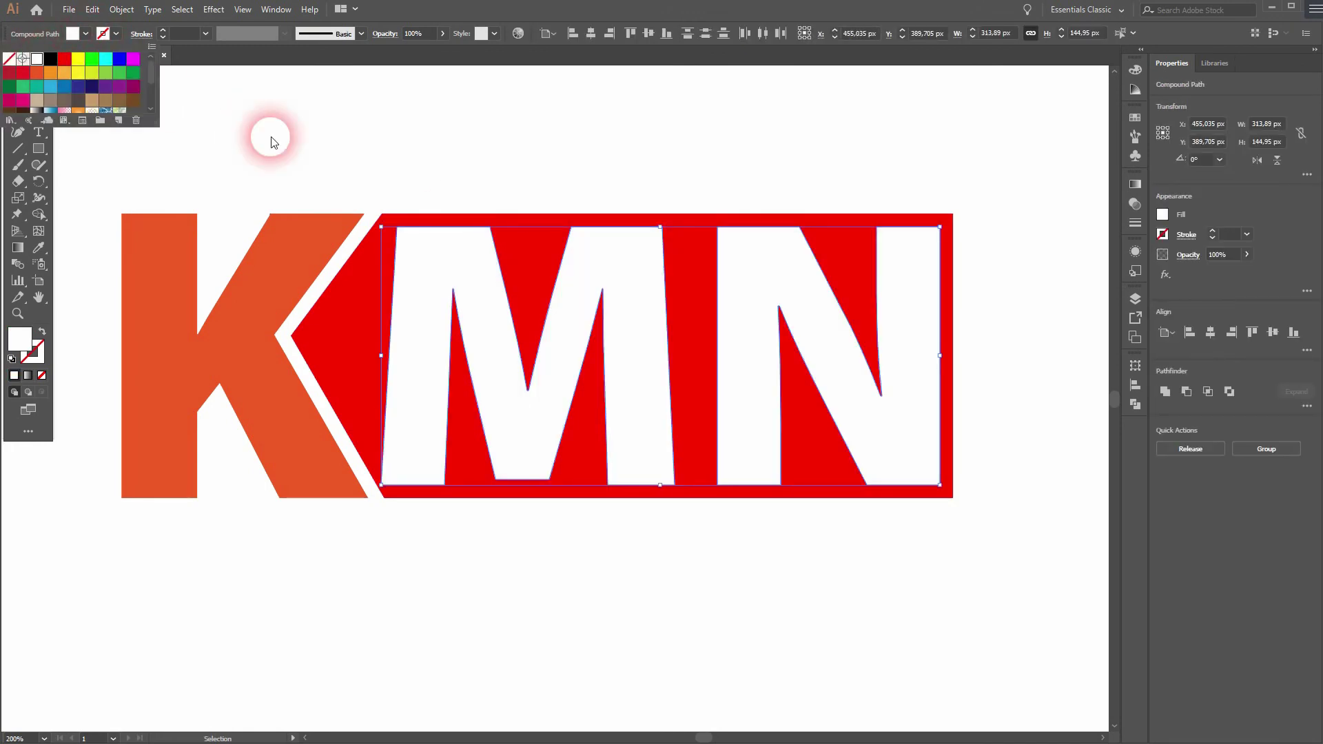
pyautogui.click(272, 142)
# - Fill the background rectangle with black
pyautogui.click(520, 218)
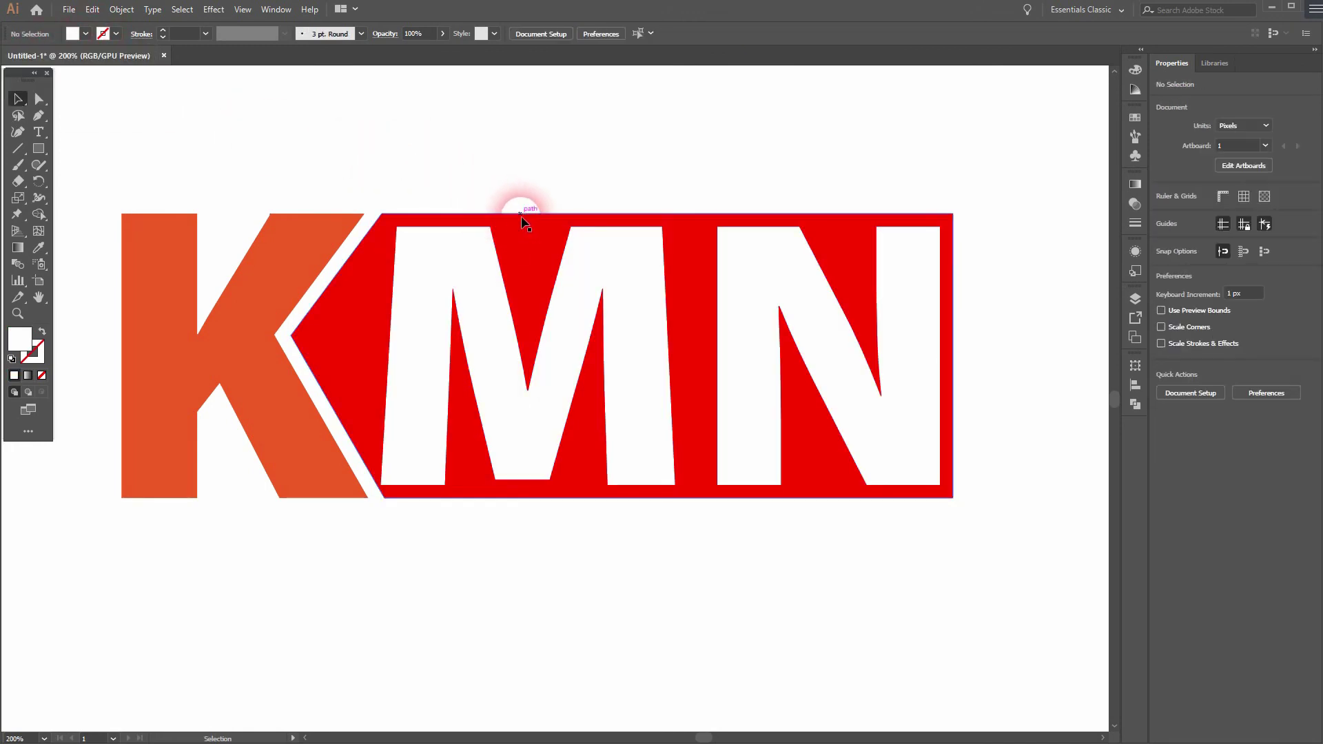
pyautogui.click(85, 33)
pyautogui.click(52, 59)
pyautogui.click(419, 142)
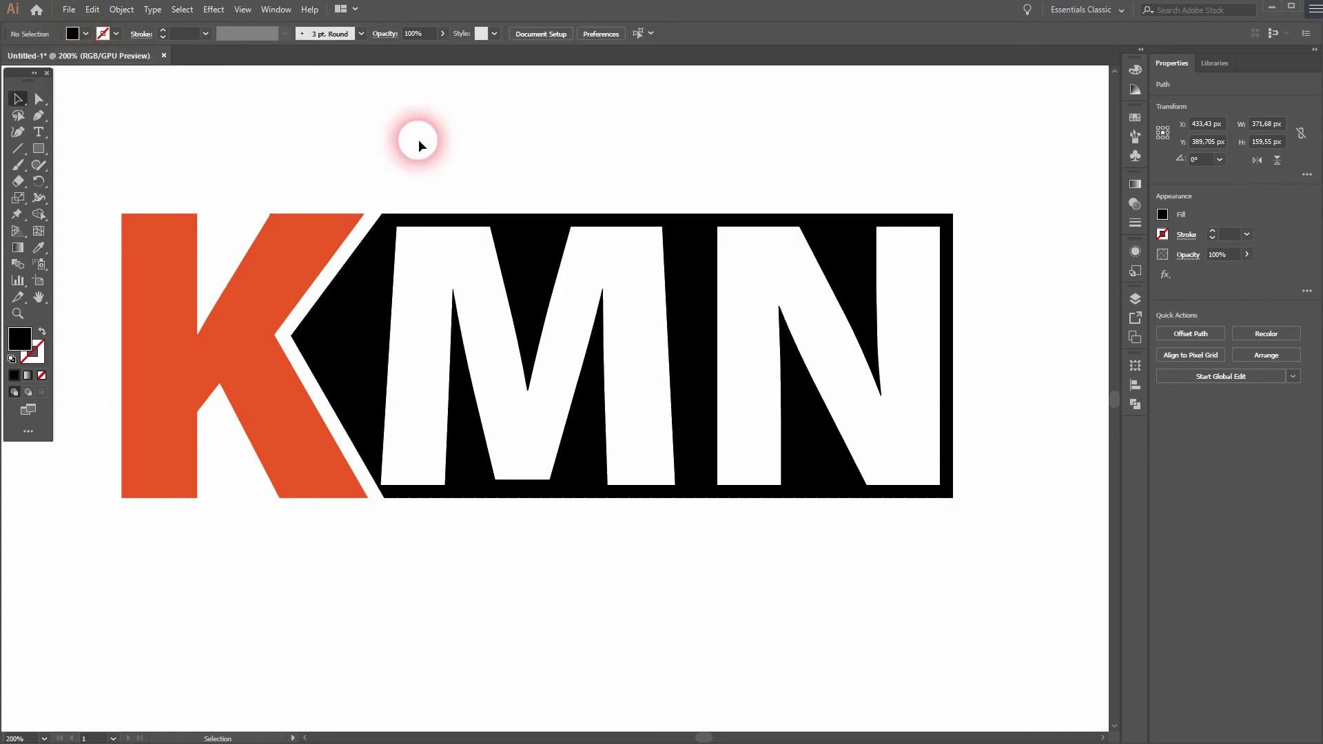
pyautogui.hotkey('ctrl', '0')
# - Group the K, M, N and black block, then shrink the group slightly
pyautogui.moveTo(334, 492); pyautogui.dragTo(590, 405)
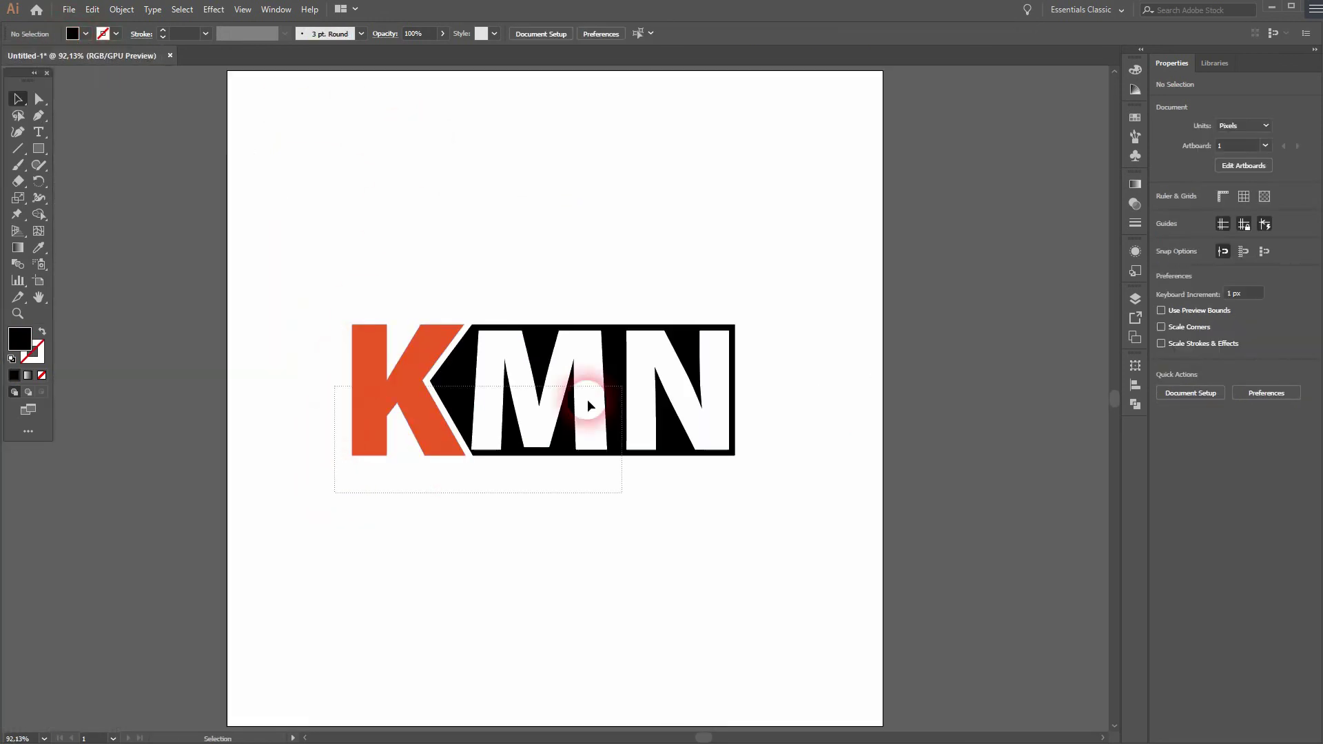
pyautogui.rightClick(717, 354)
pyautogui.click(798, 443)
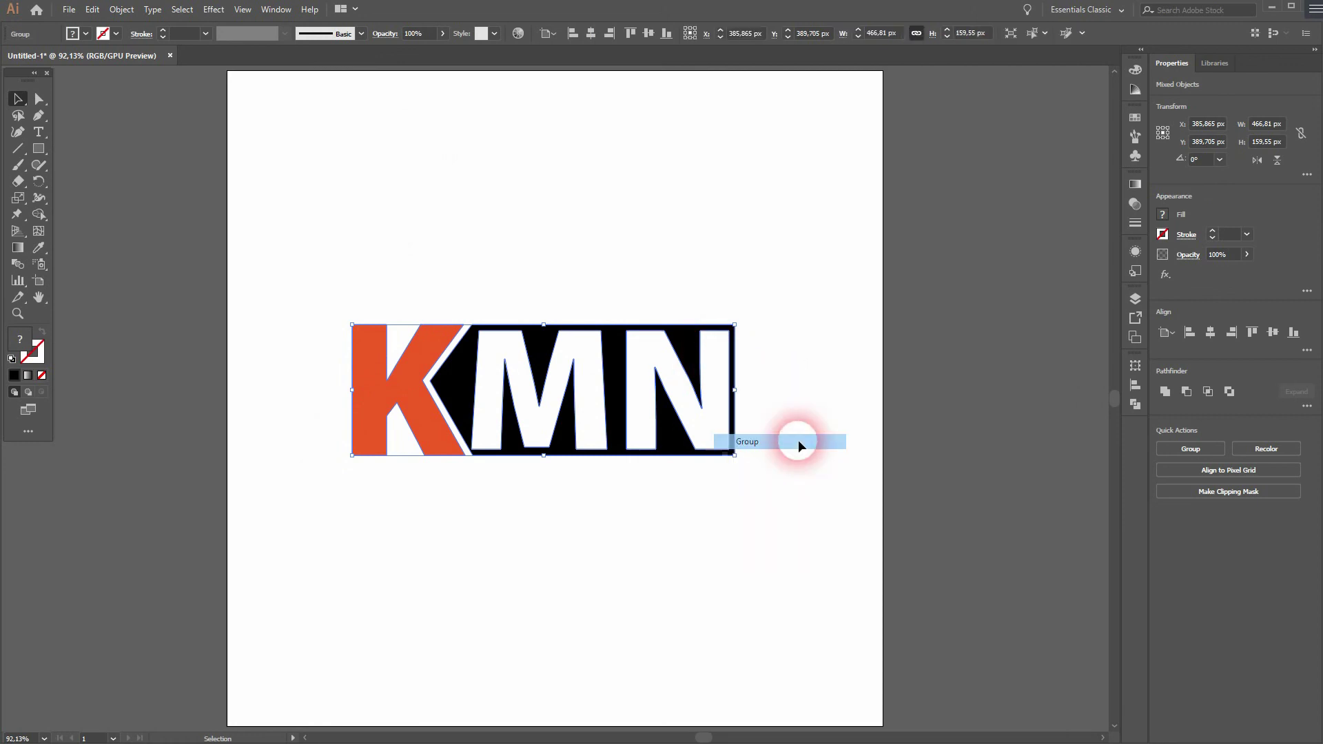
pyautogui.moveTo(741, 392); pyautogui.dragTo(713, 407)
pyautogui.click(632, 503)
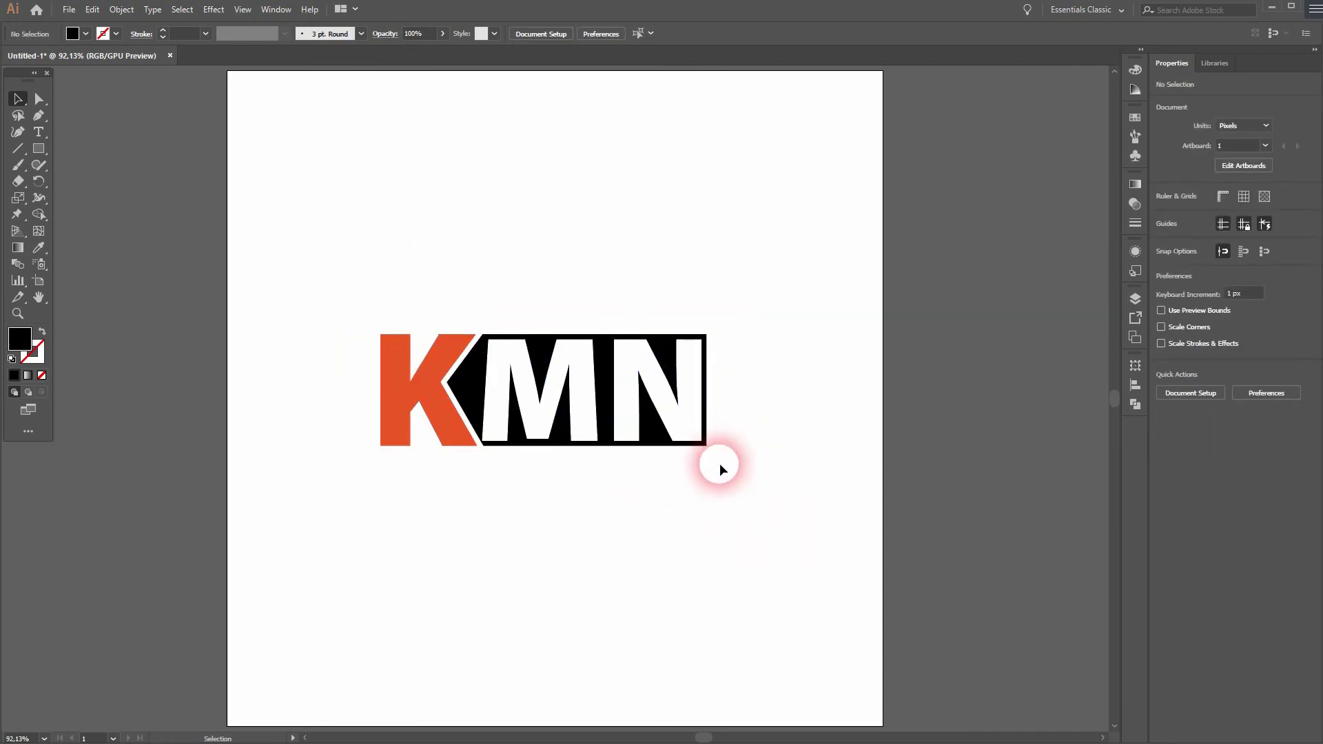